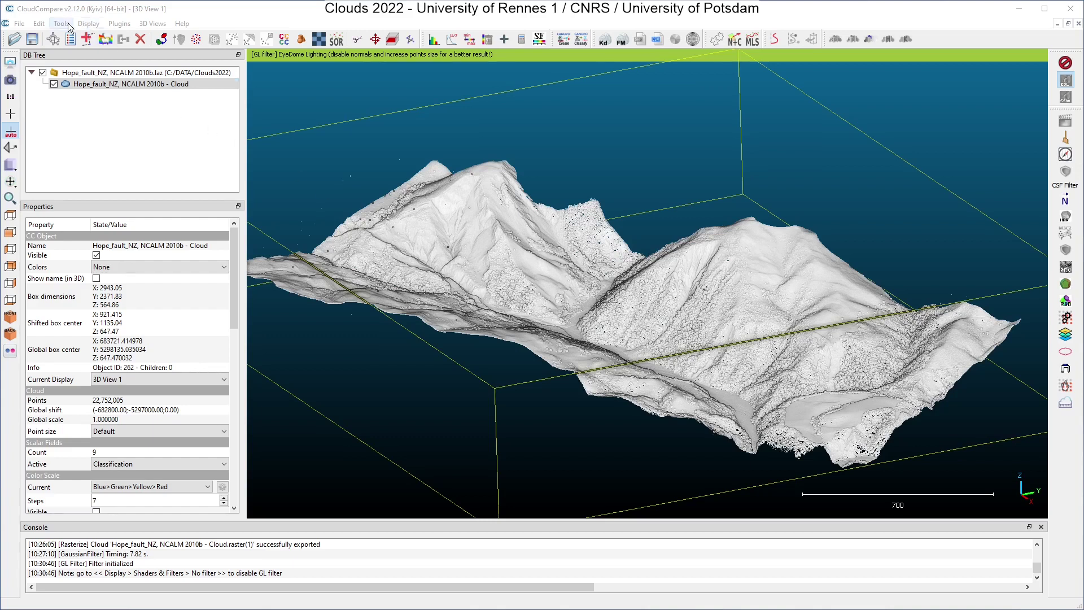
Step: Export the Z coordinate of the Hope_fault_NZ cloud as a scalar field
click(38, 25)
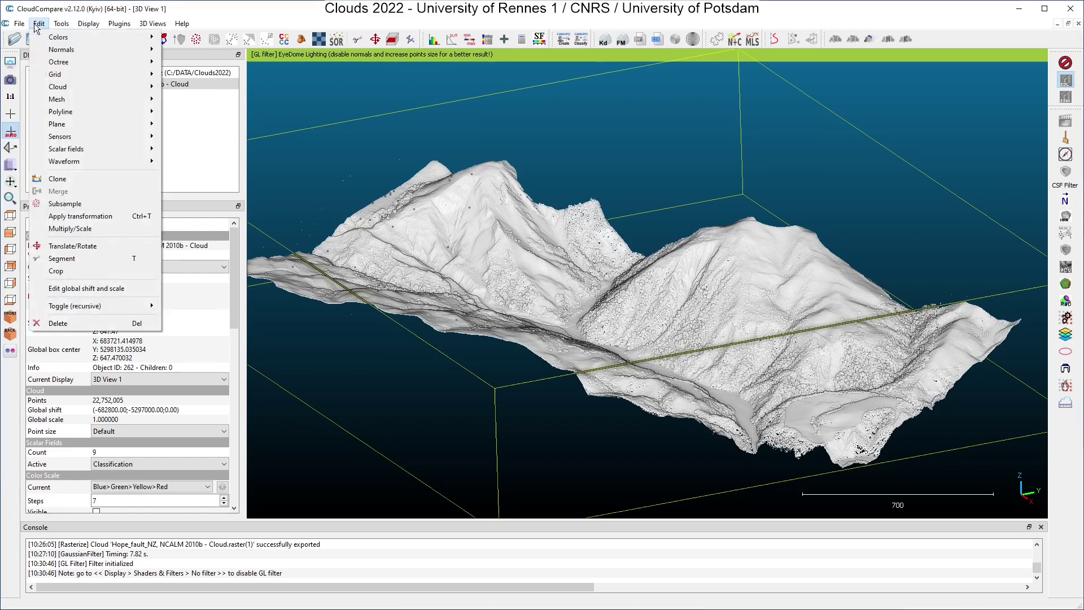
mouse_move(41, 152)
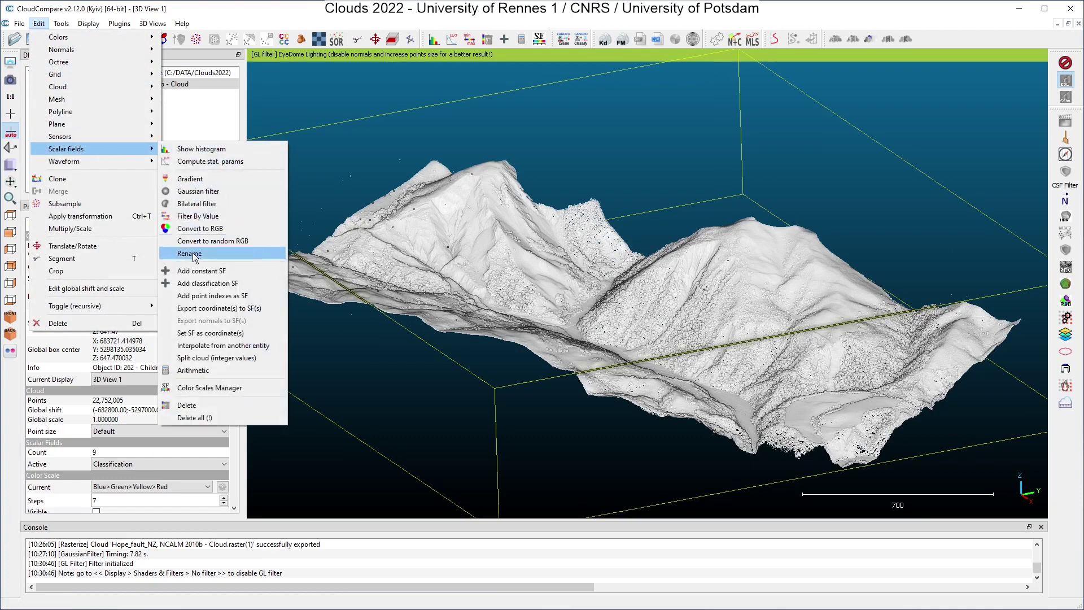
click(171, 310)
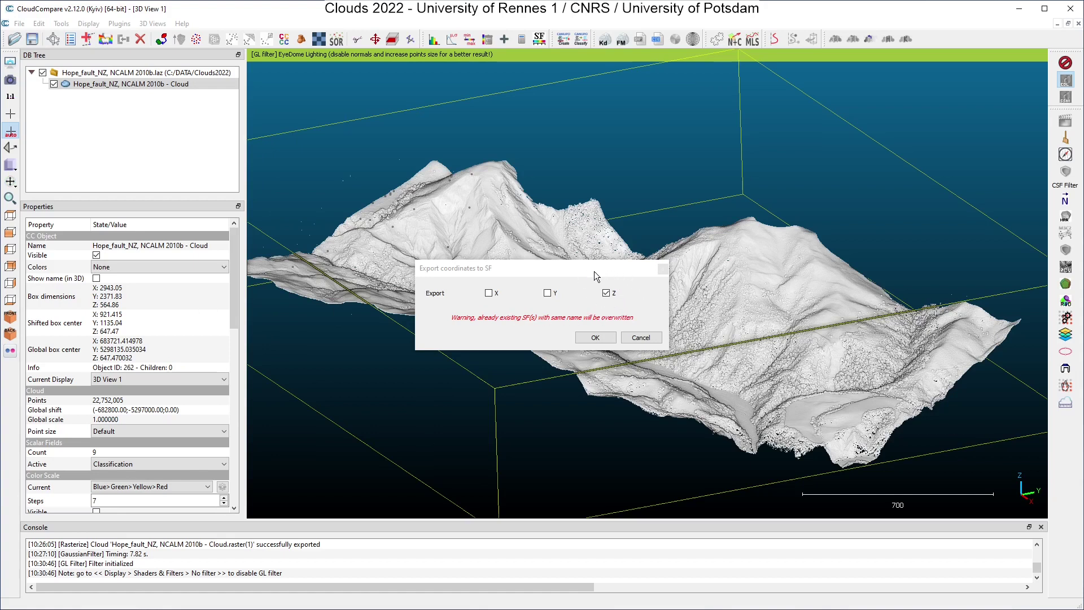
click(595, 338)
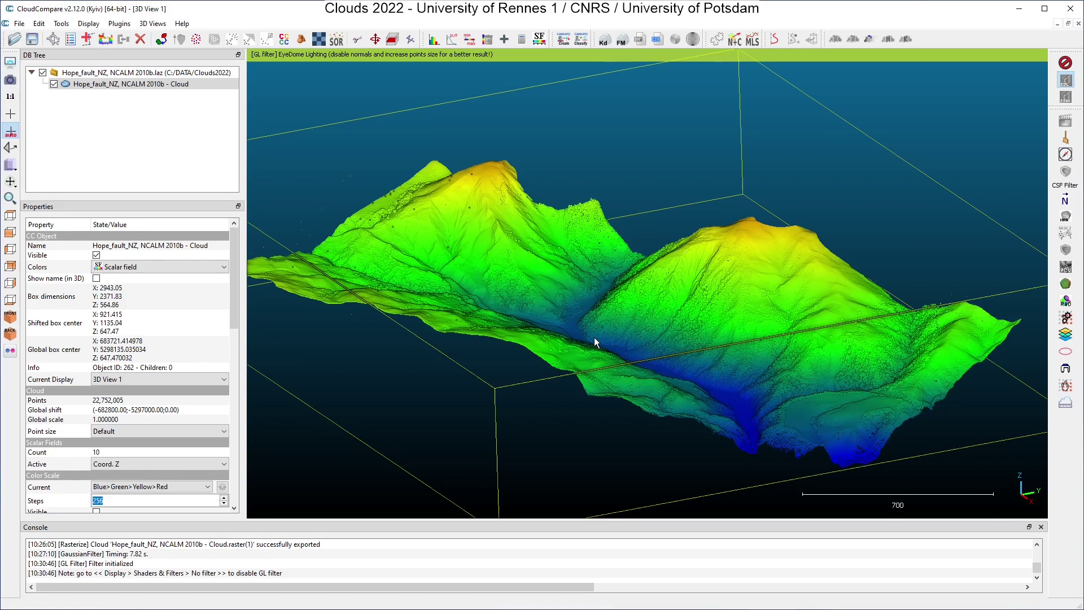
Step: Lower the Z scalar field's upper saturation limit to about 810.41 and its maximum displayed value to about 855.67
drag(233, 273, 235, 364)
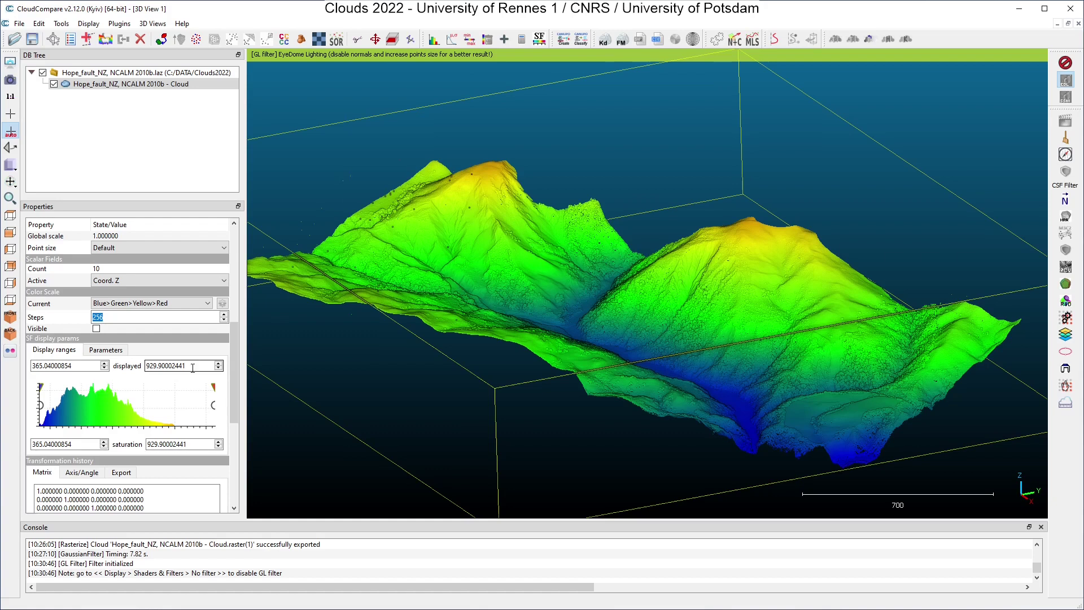
drag(212, 389, 179, 391)
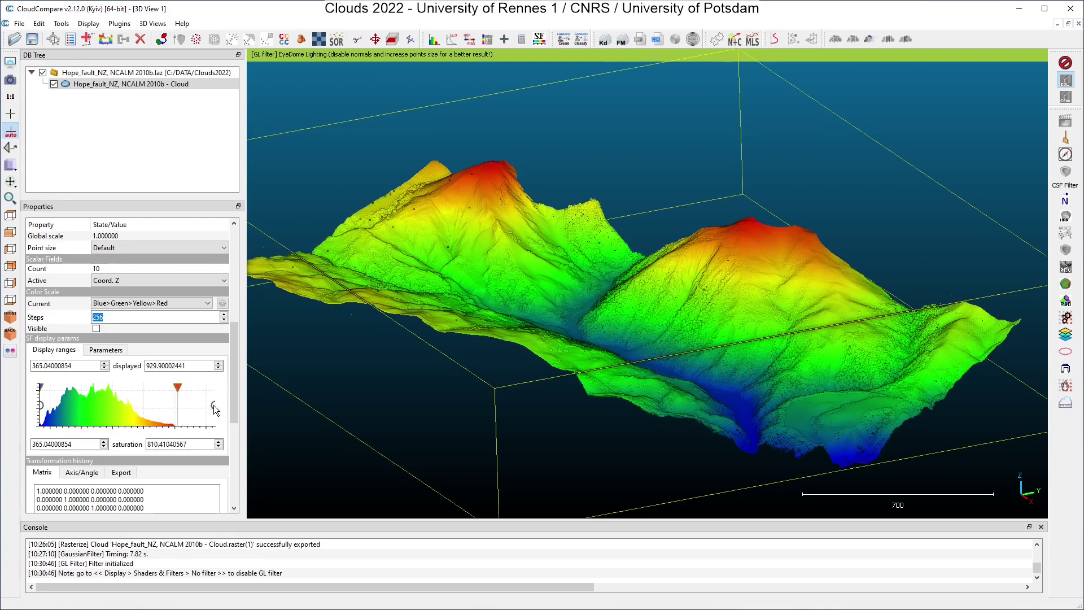
drag(214, 406, 192, 406)
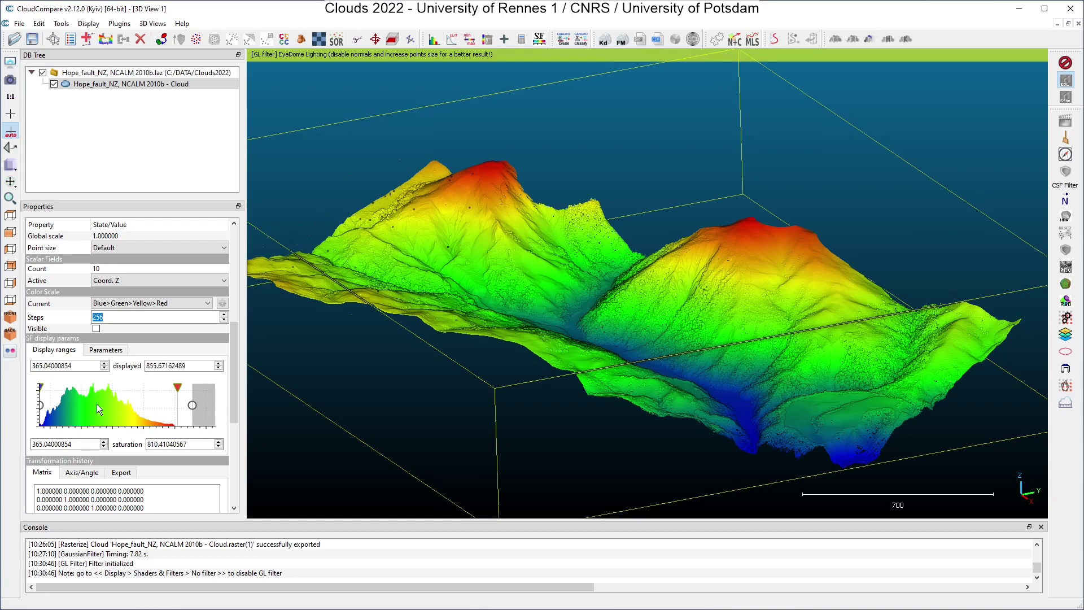
Step: Try raising the minimum displayed height to about 703.59, restore it to 365.04, and reduce the maximum displayed height toward the low terrain
drag(42, 407, 147, 412)
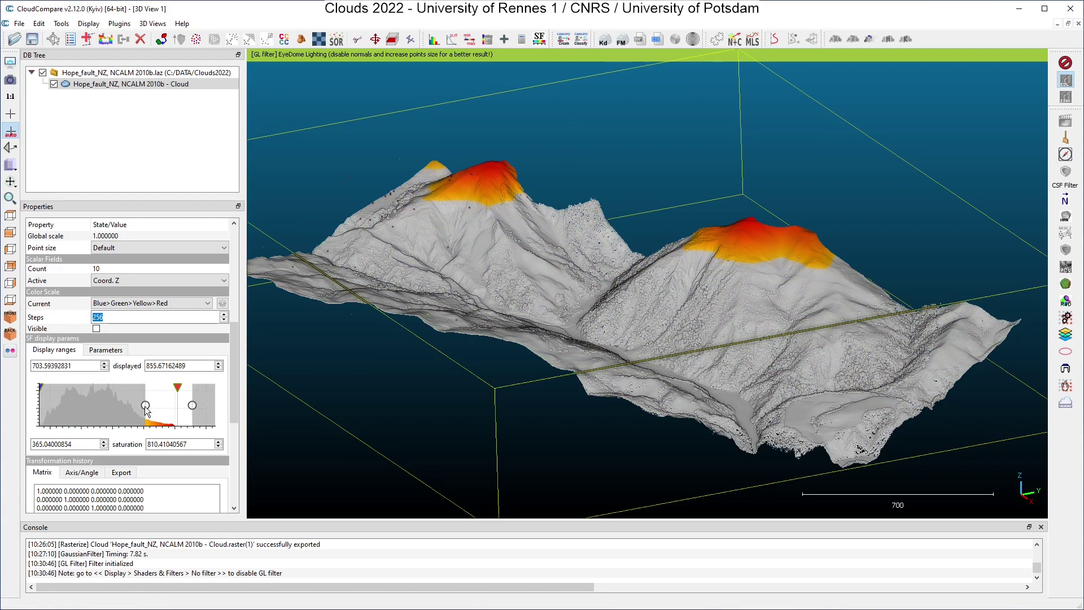
drag(146, 409, 41, 405)
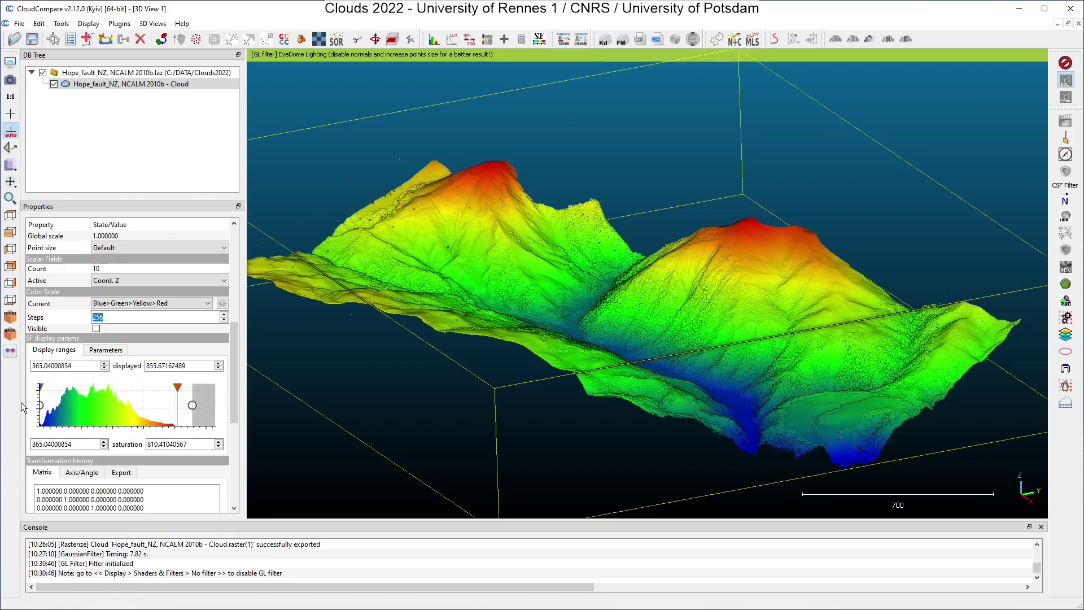
drag(192, 404, 70, 410)
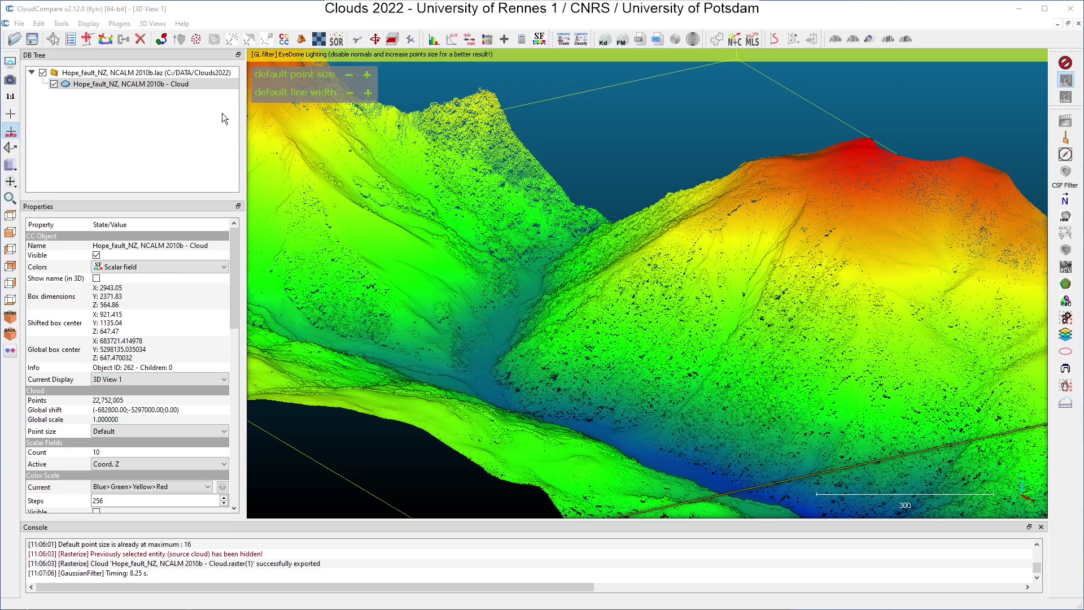
Step: Rasterize the Hope_fault_NZ cloud along Z with grid step 1 and minimum cell height, and export the grid as a cloud
click(152, 86)
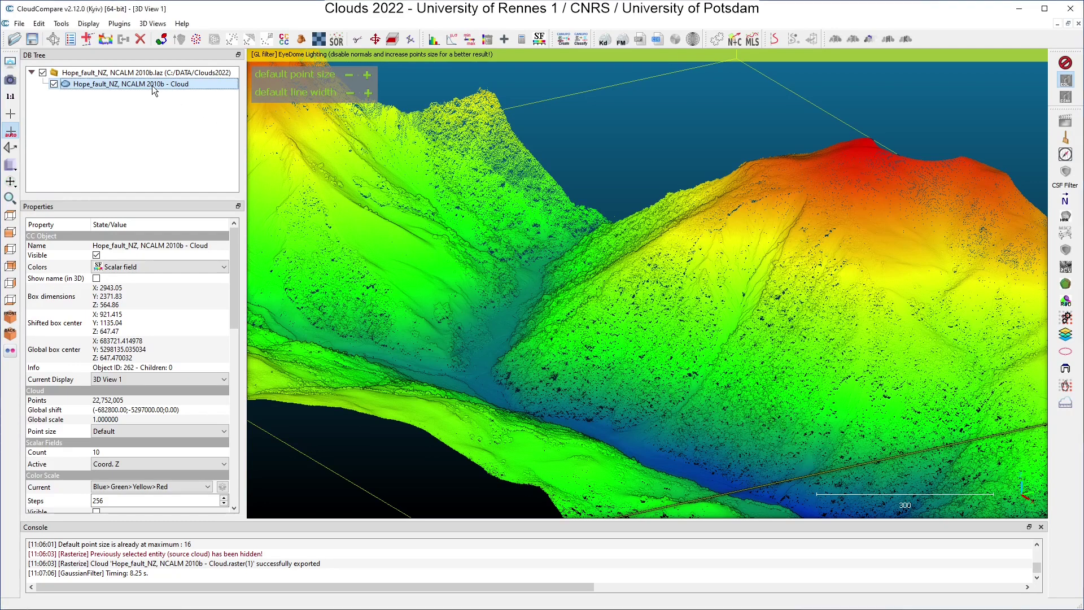
click(318, 39)
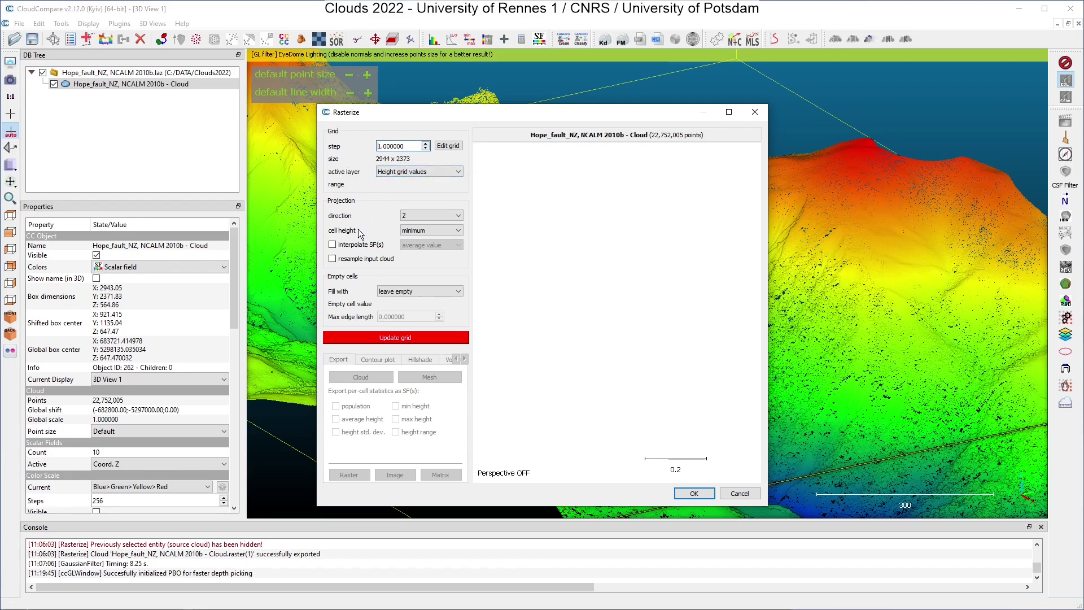
click(364, 339)
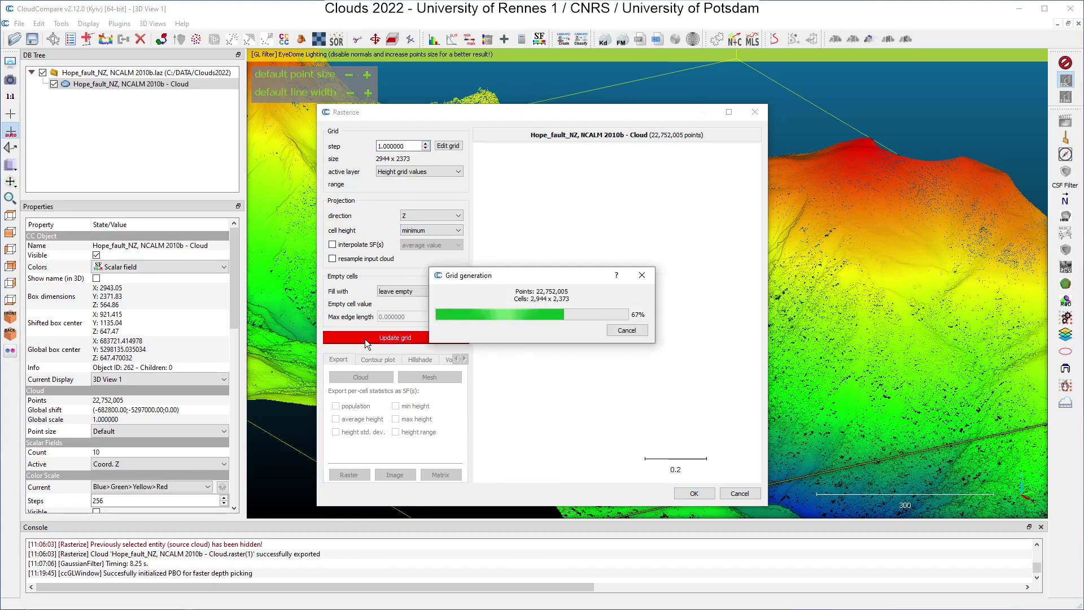
click(360, 378)
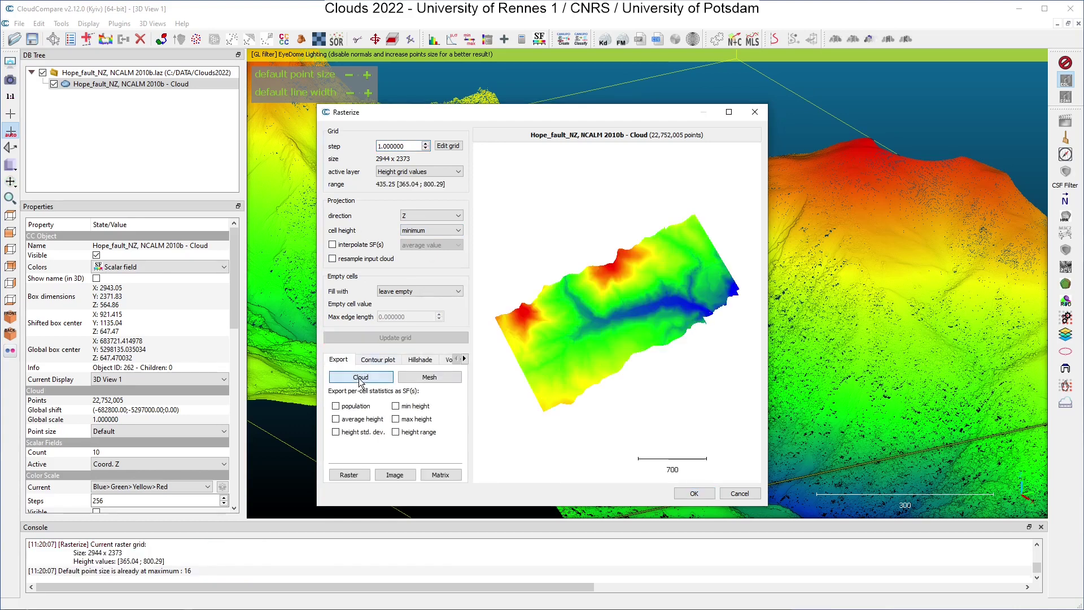
click(694, 493)
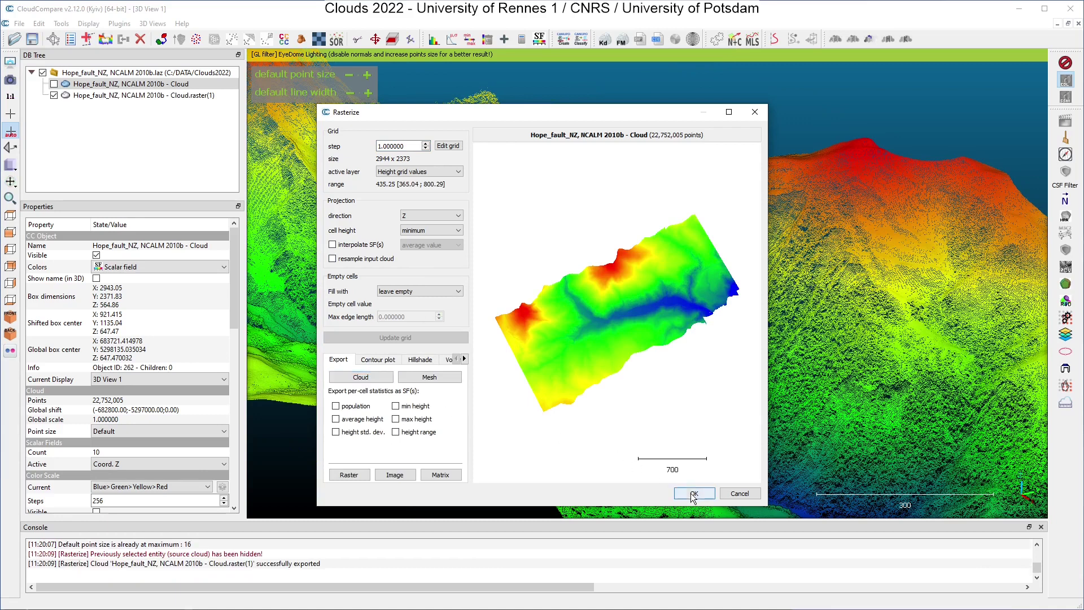
Step: Clone the rasterized cloud and hide the raster it was copied from
click(113, 95)
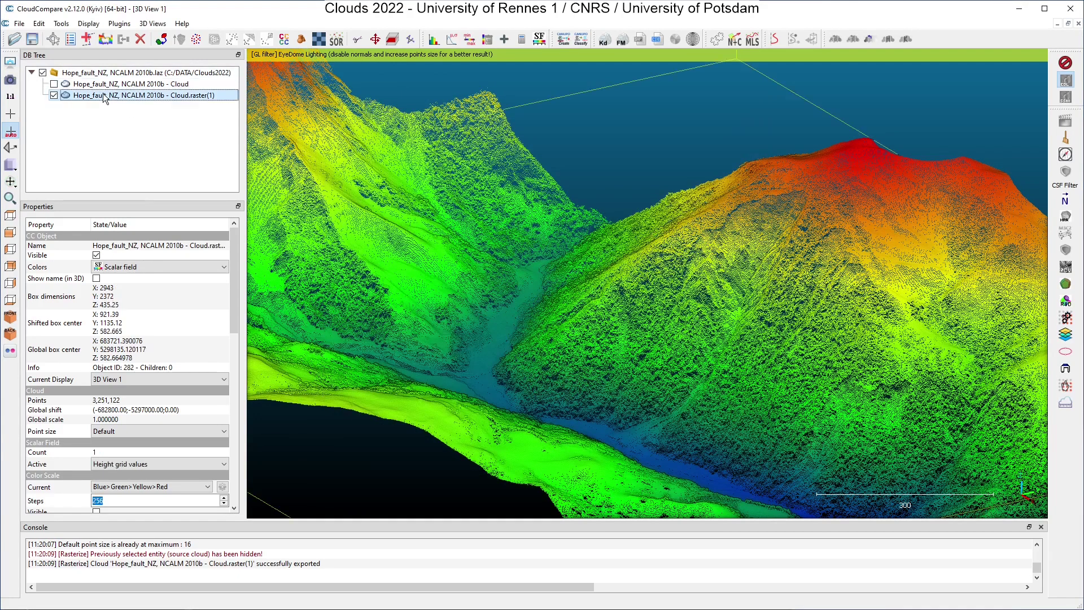
click(105, 40)
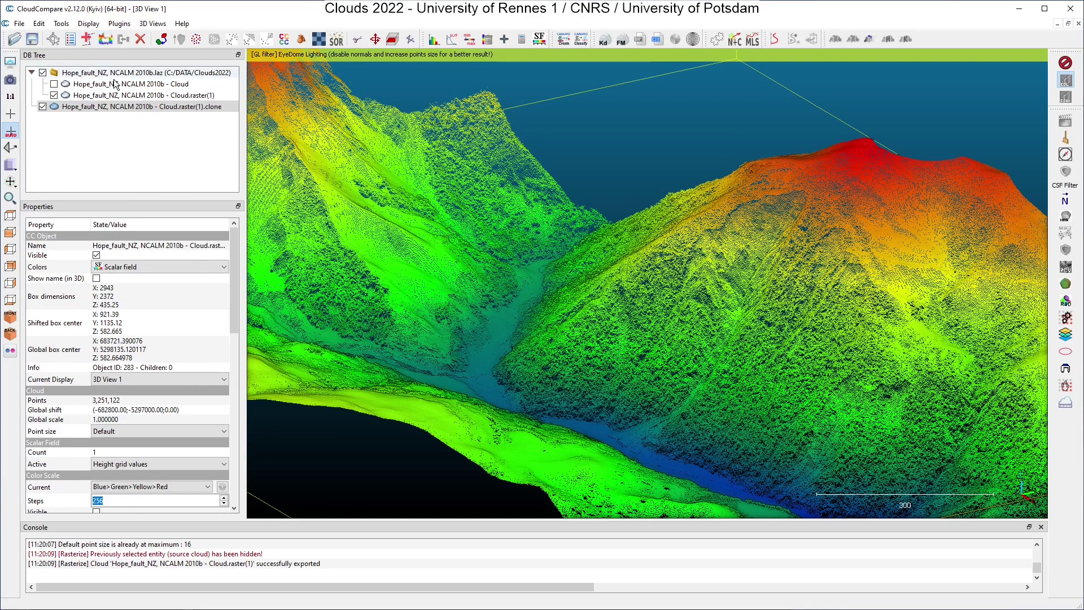
click(54, 95)
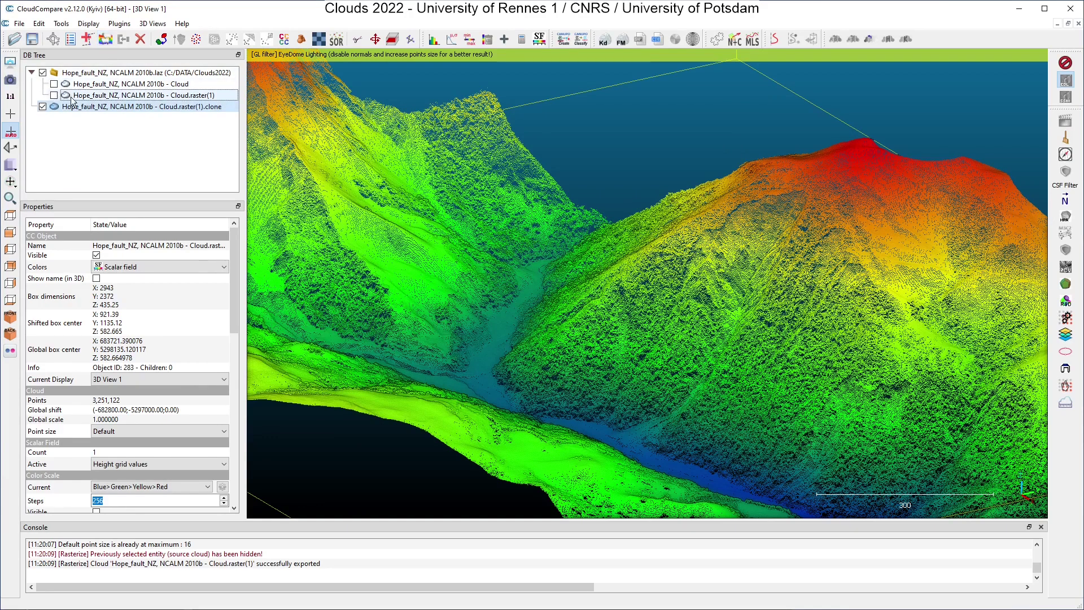
Step: Apply a Gaussian filter with sigma 20 to the height grid values of the cloned raster cloud
click(104, 106)
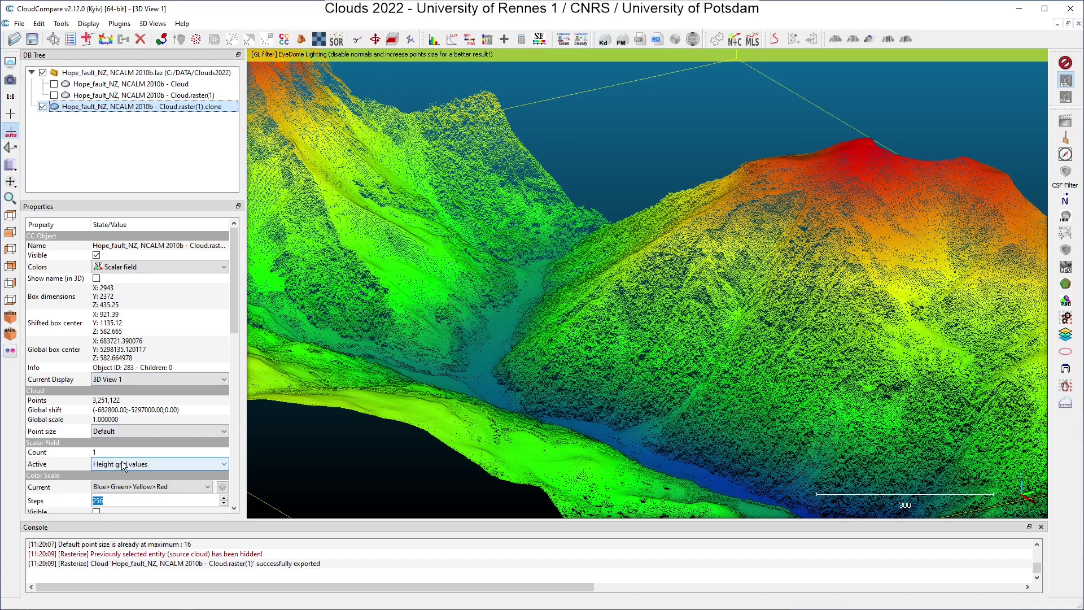
click(39, 23)
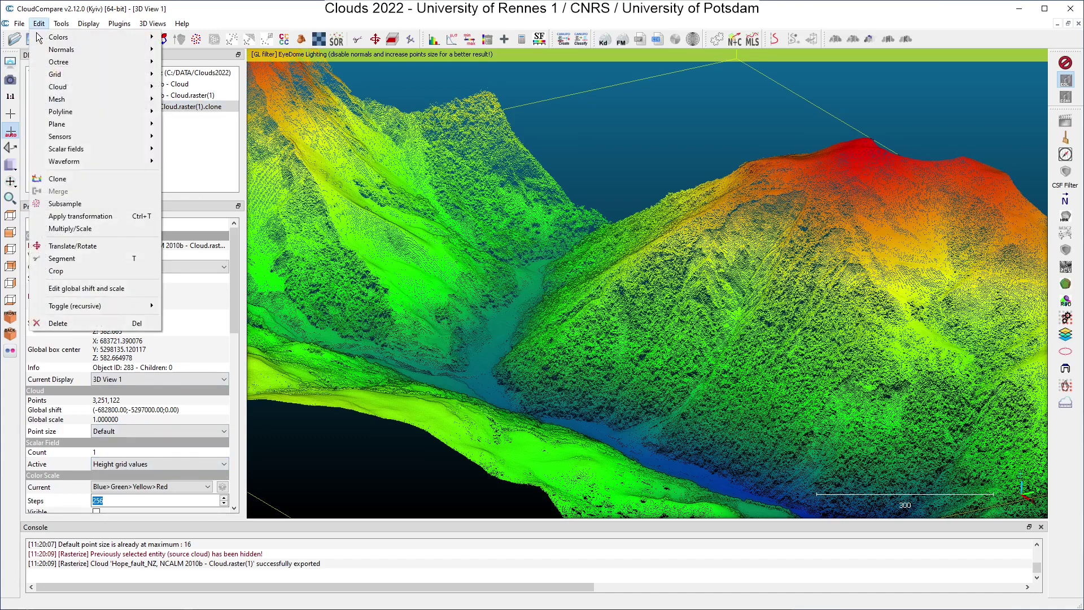
mouse_move(57, 149)
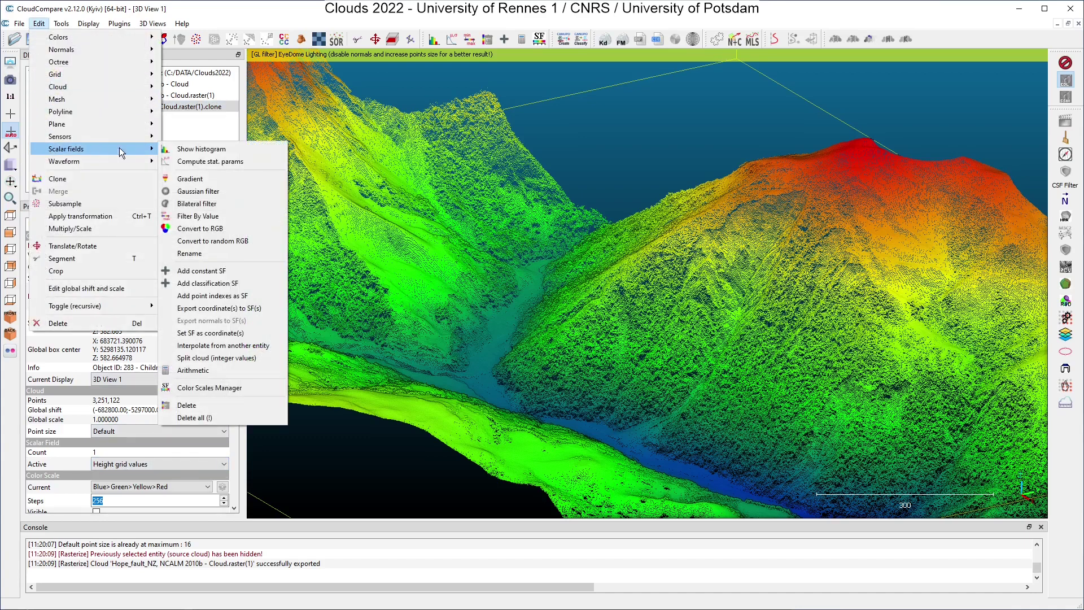
click(230, 191)
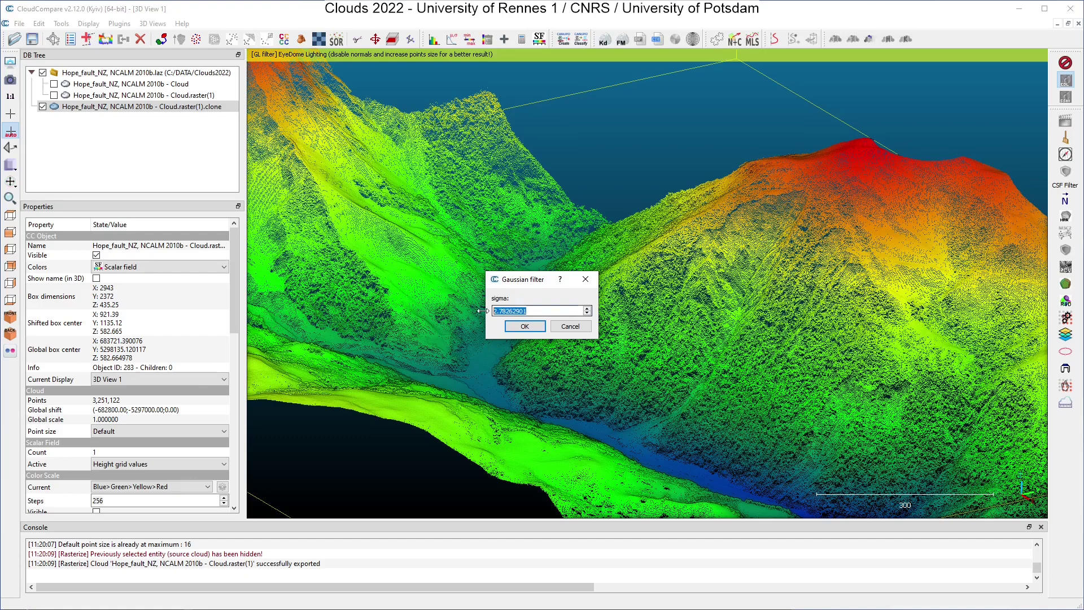
text(20)
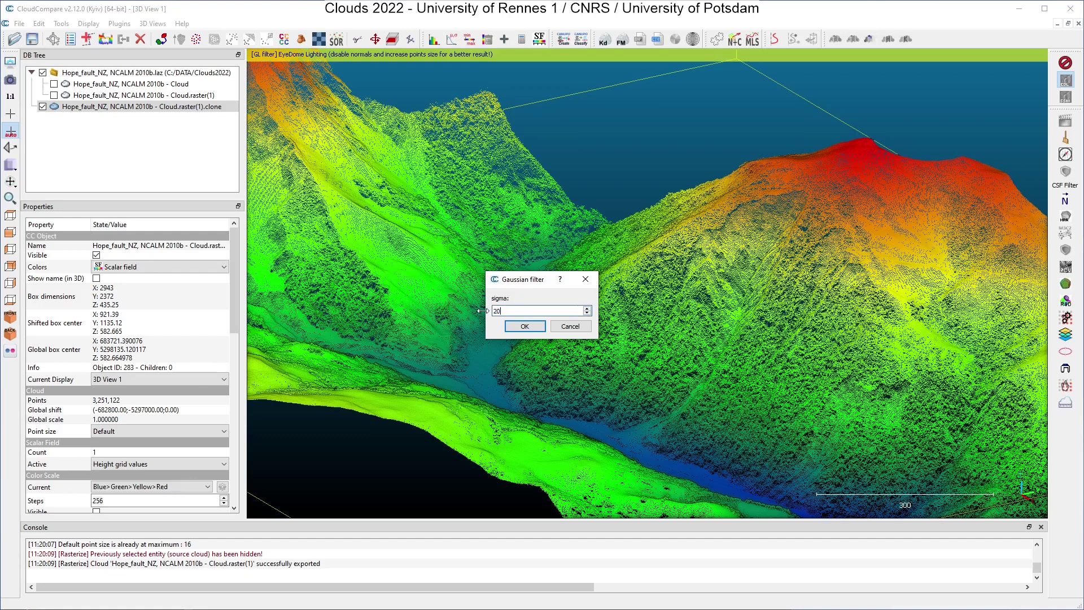
click(523, 326)
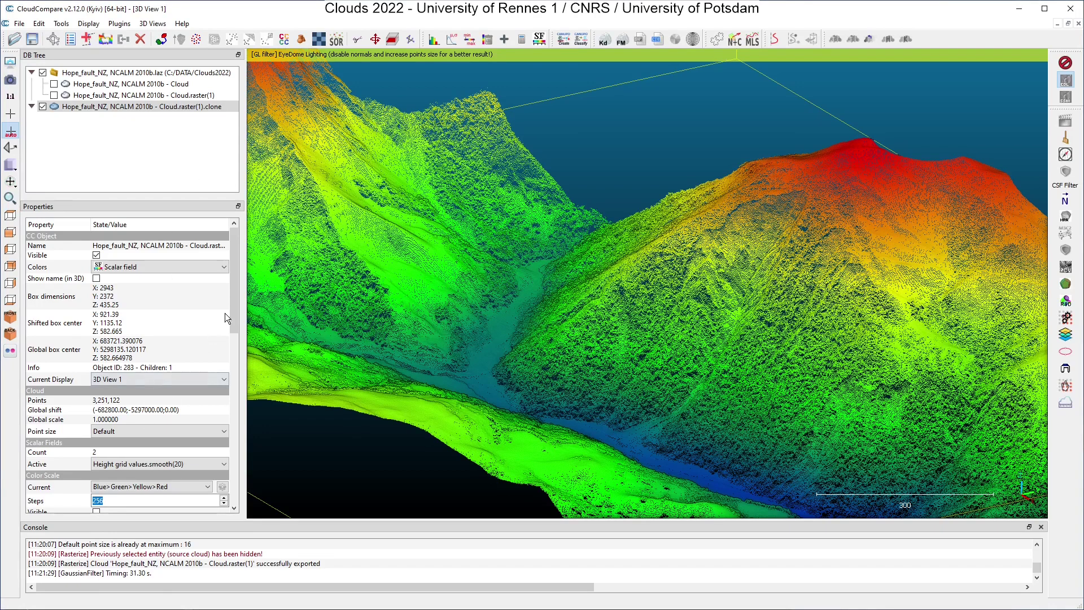
Step: Set the smoothed height scalar field as the Z coordinate of the cloned raster cloud
drag(235, 307, 236, 391)
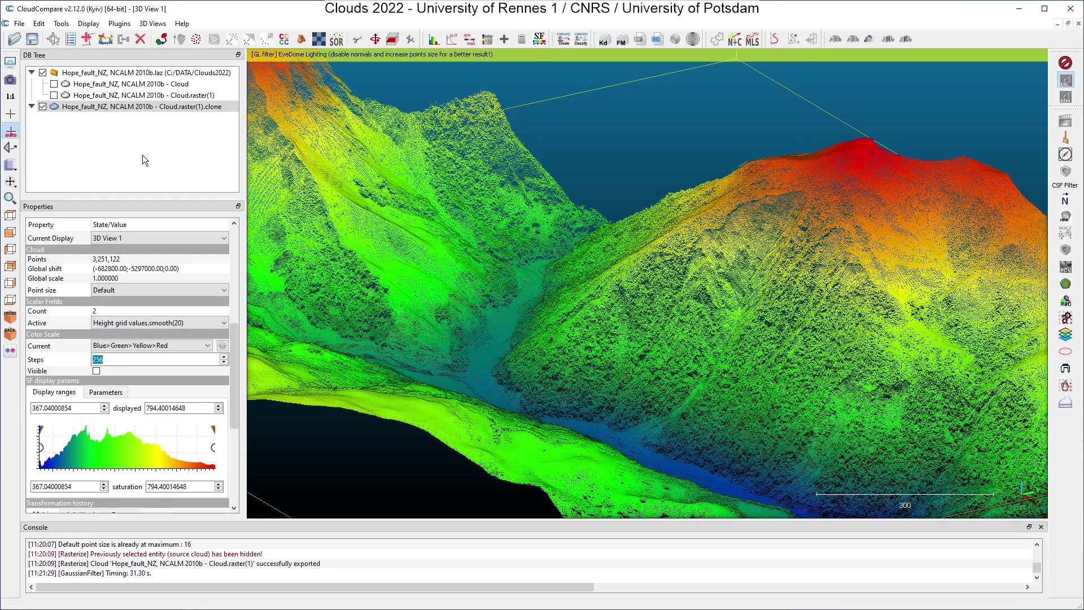
click(37, 24)
mouse_move(50, 150)
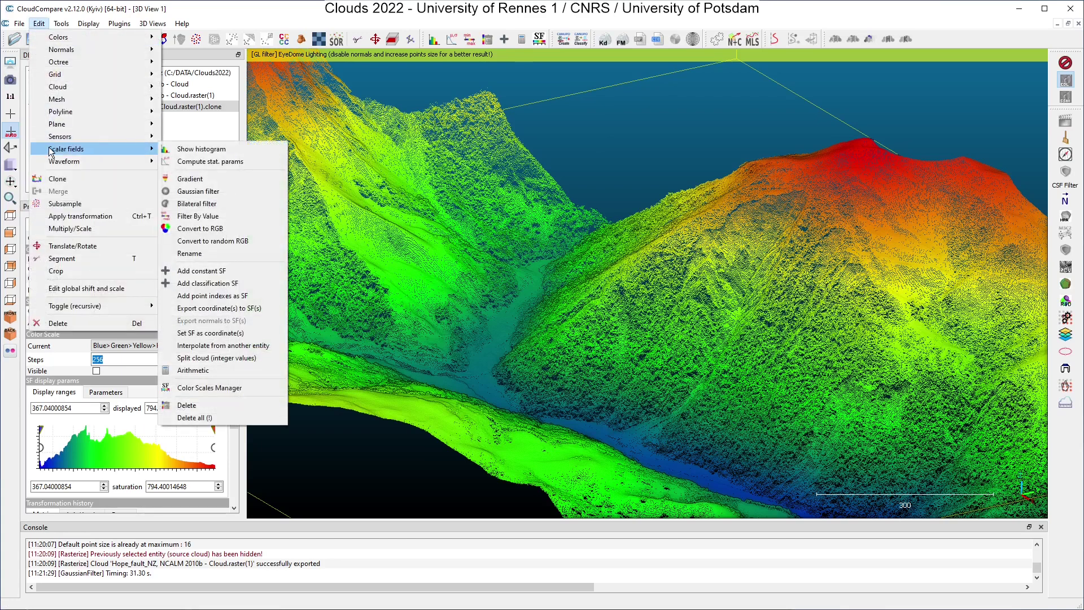
click(177, 334)
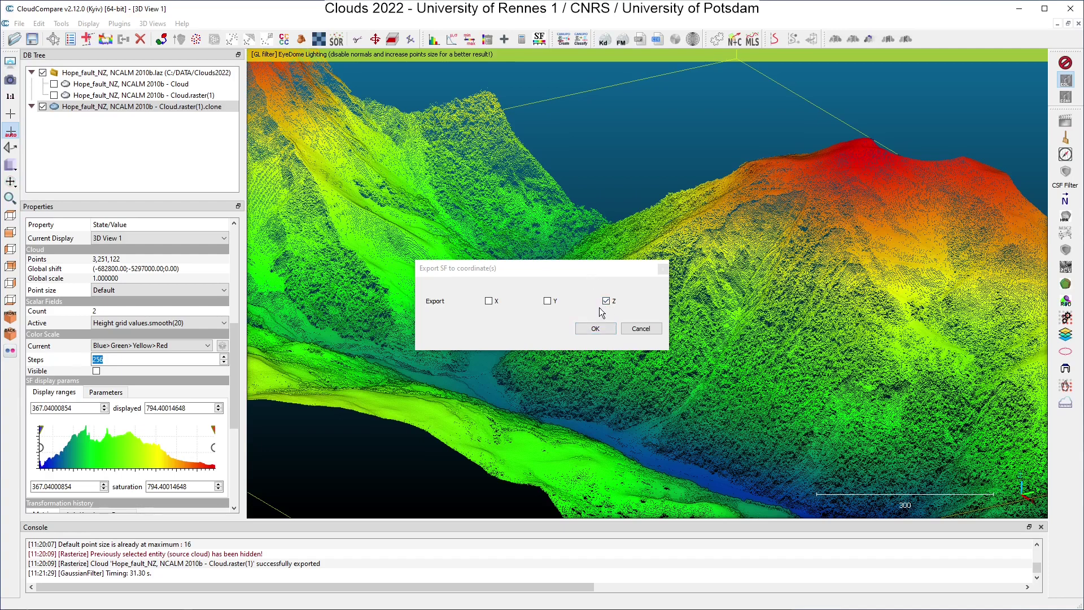
click(596, 329)
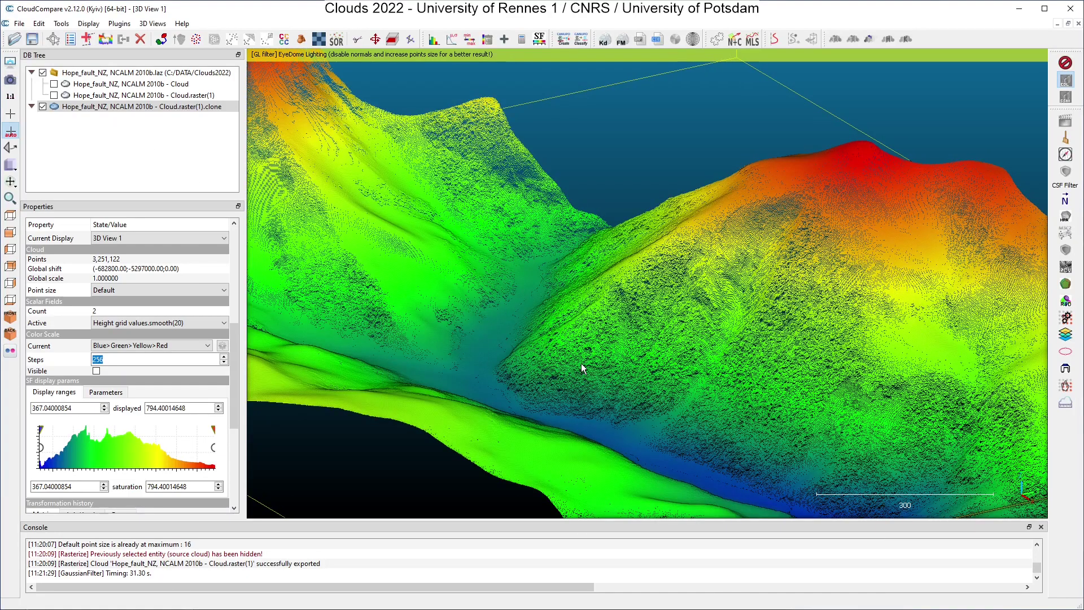
Step: Compare the smoothed clone's terrain with the unsmoothed raster cloud by alternating their visibility in a close view of the valley
scroll(580, 364, up, 3)
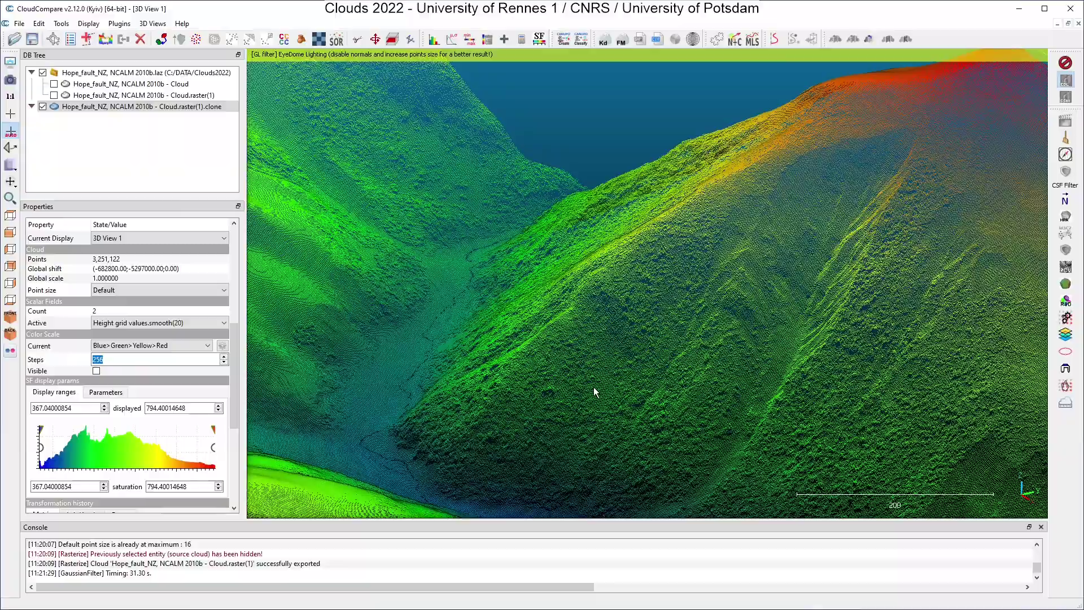
scroll(593, 387, up, 5)
scroll(594, 384, down, 4)
drag(594, 387, 563, 397)
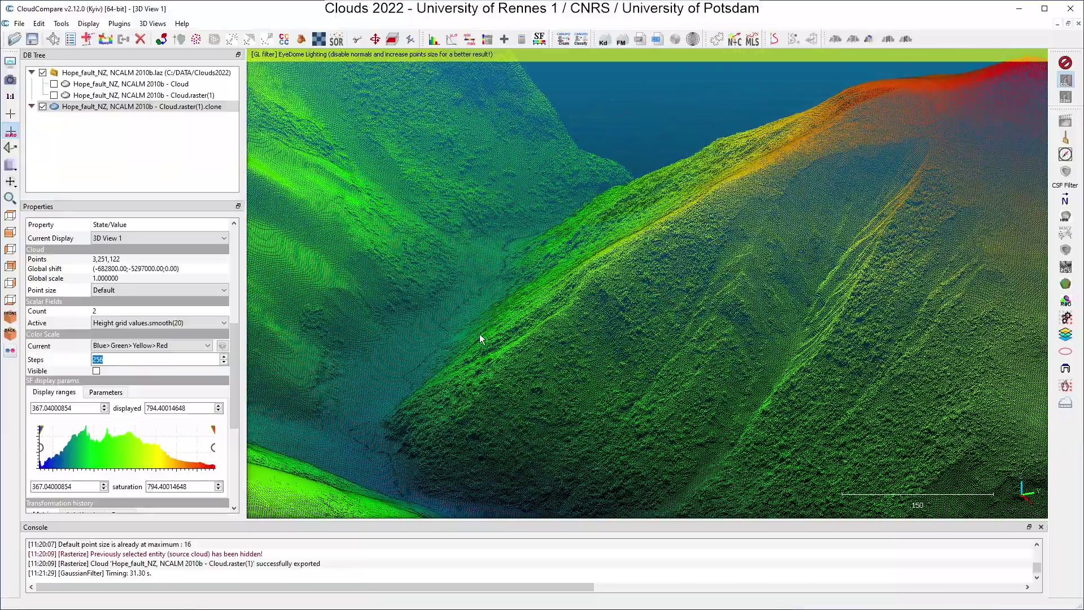
click(54, 95)
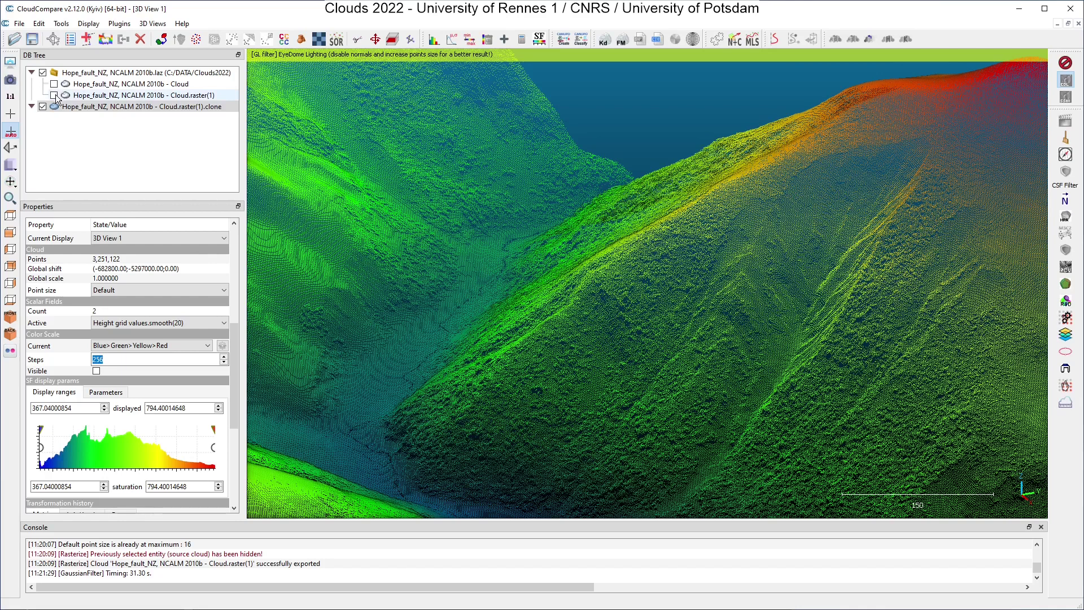
click(42, 106)
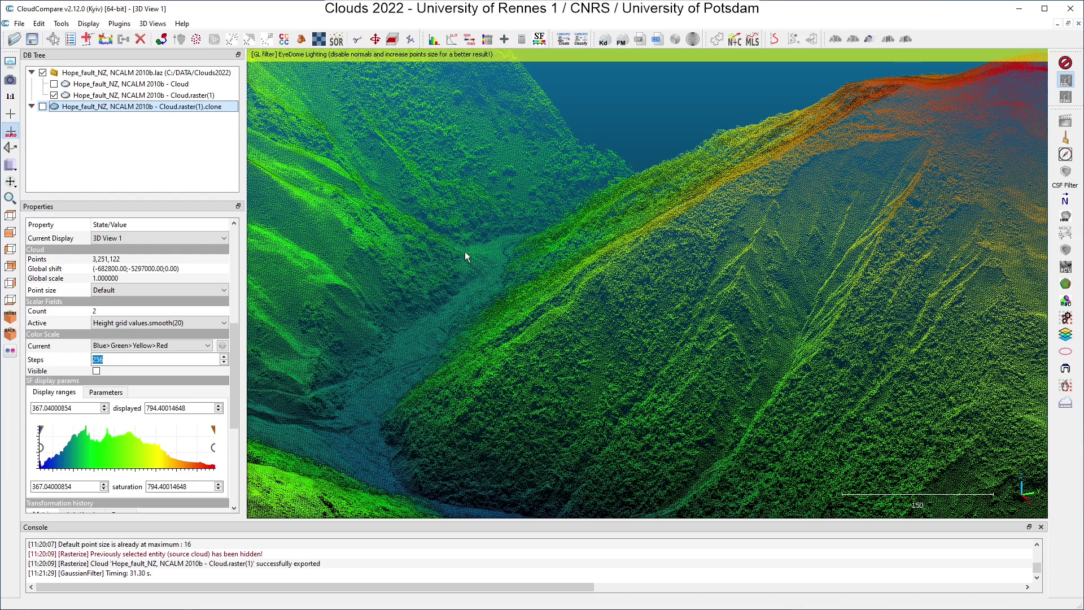
click(43, 107)
click(53, 95)
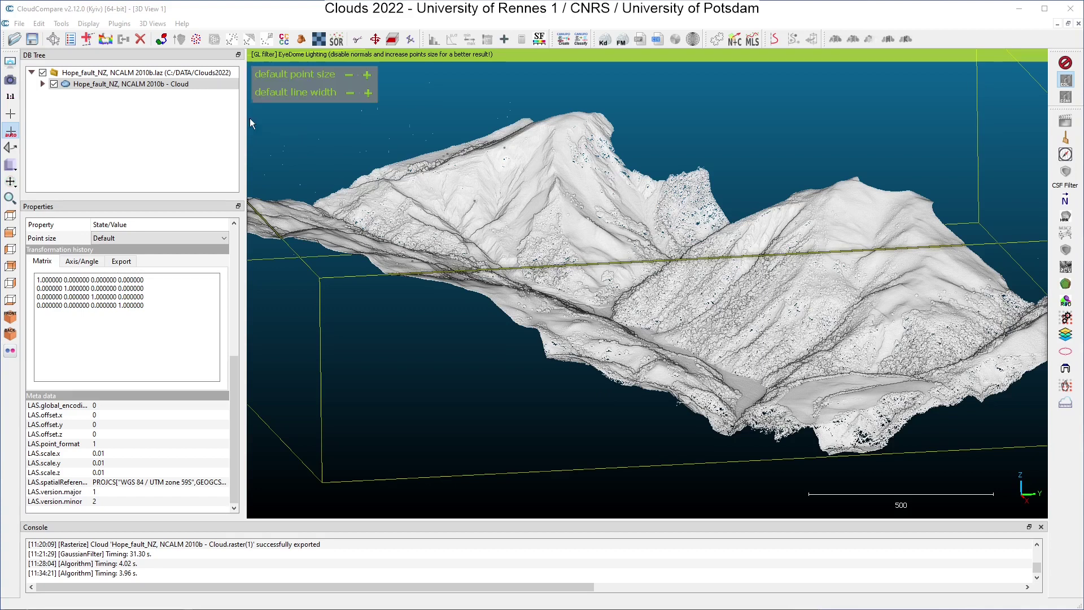
Step: Export the Z coordinate of the Hope fault cloud as a scalar field
click(76, 84)
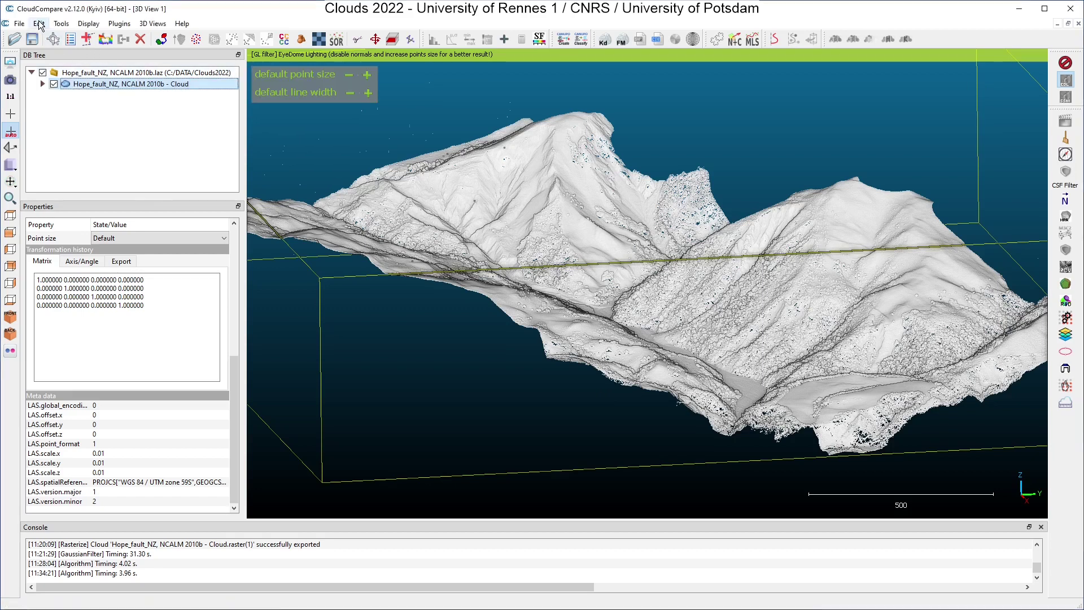
click(39, 23)
mouse_move(41, 149)
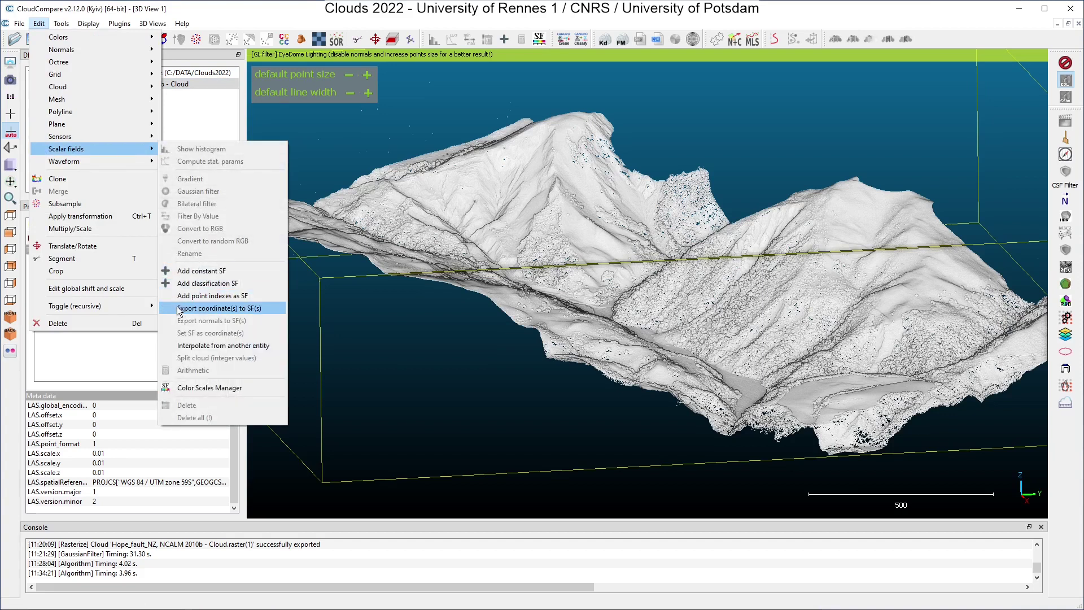
click(203, 308)
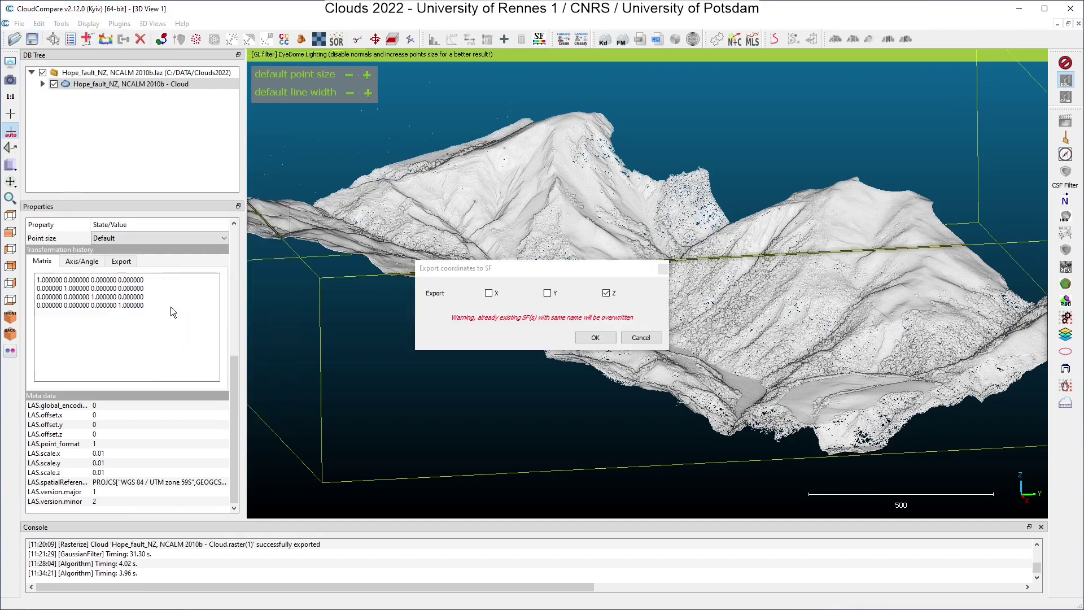
click(584, 339)
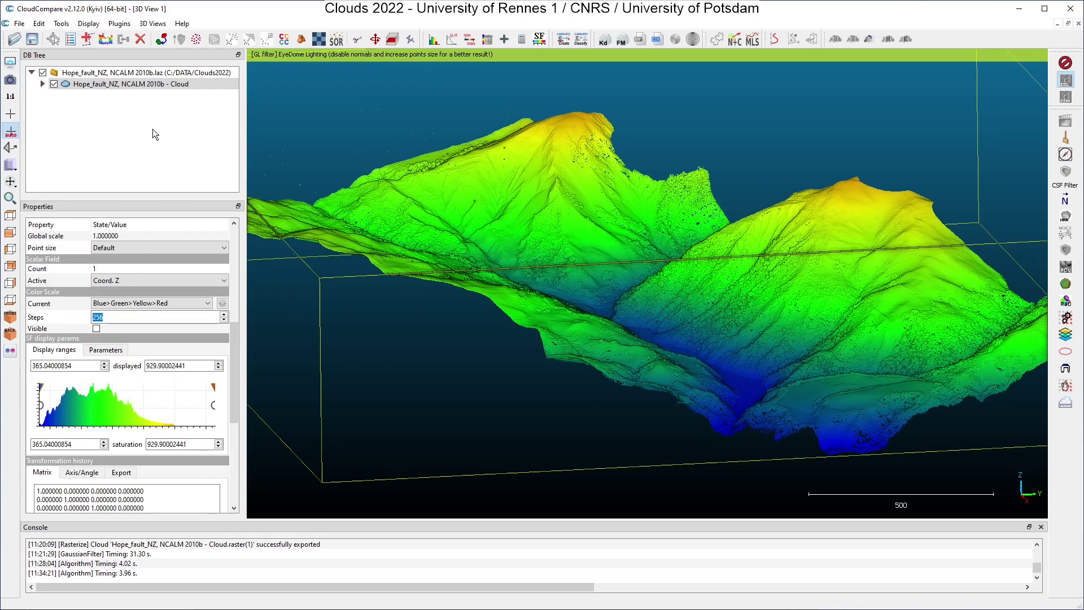
Step: Compute the gradient of the cloud's Coord. Z scalar field, treating its values as Euclidean distances
click(39, 24)
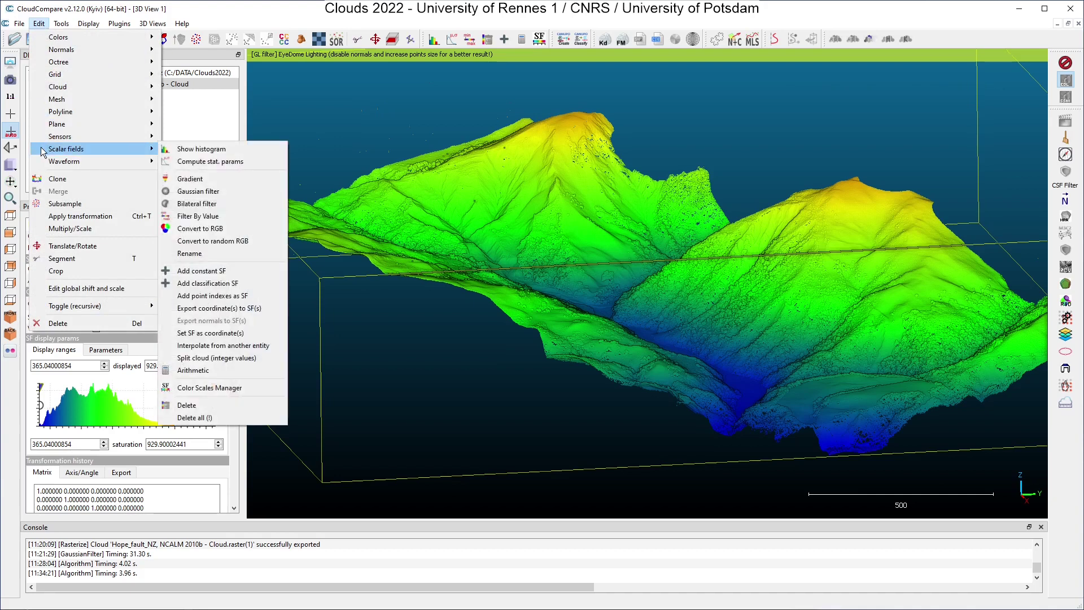
click(223, 180)
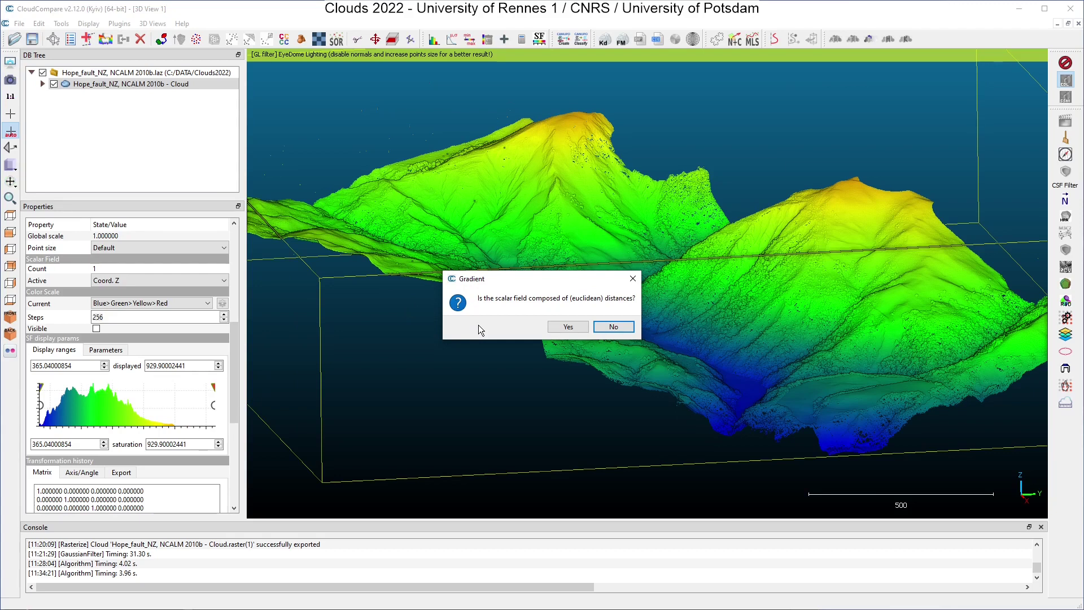
click(559, 328)
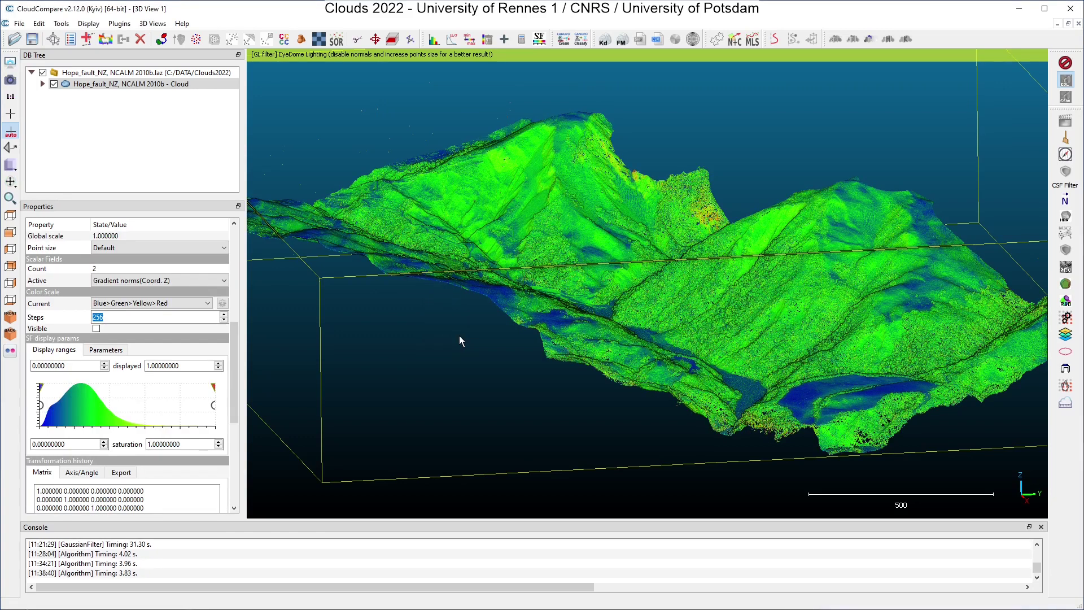
Step: Limit the gradient's displayed range to about 0–0.18 to isolate flat areas, and then to 0.25–1 to isolate steep slopes
mouse_move(589, 372)
mouse_down()
mouse_move(559, 358)
mouse_move(580, 373)
mouse_up()
drag(235, 365, 210, 372)
drag(137, 370, 70, 371)
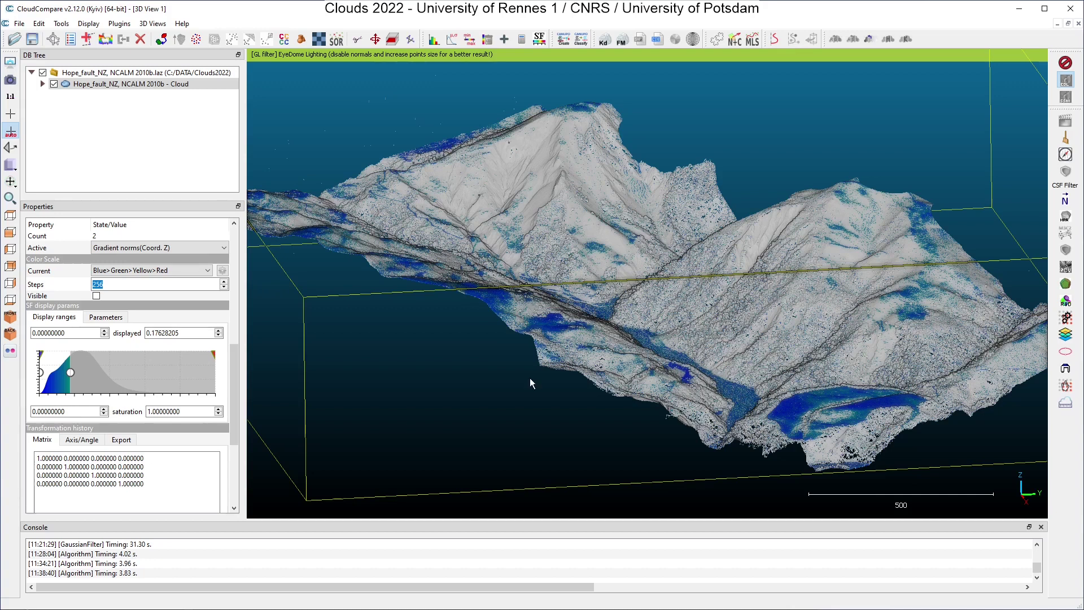
drag(73, 373, 246, 383)
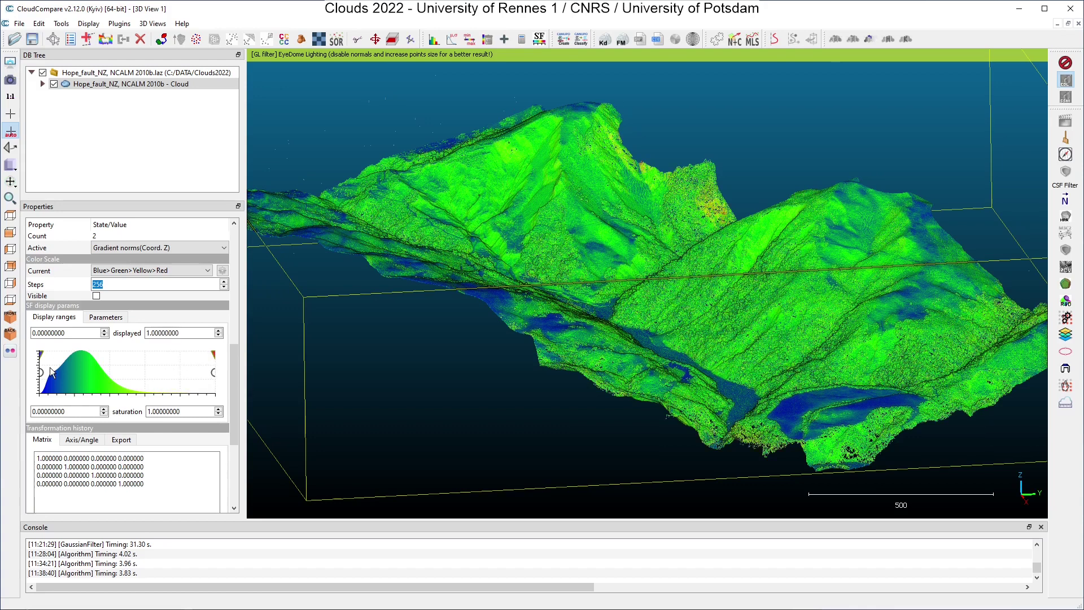
drag(43, 375, 83, 373)
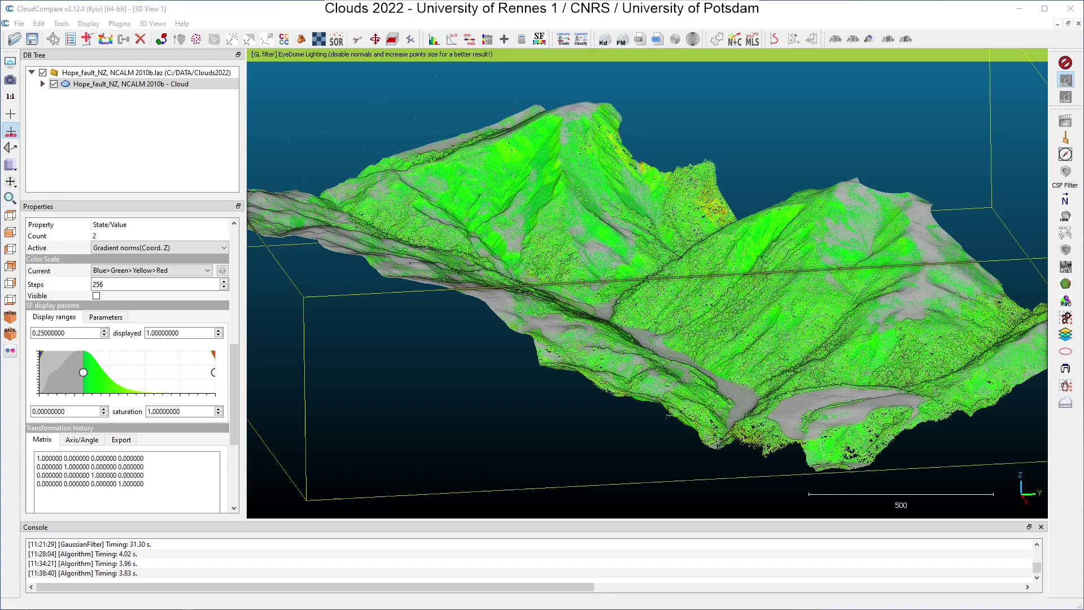
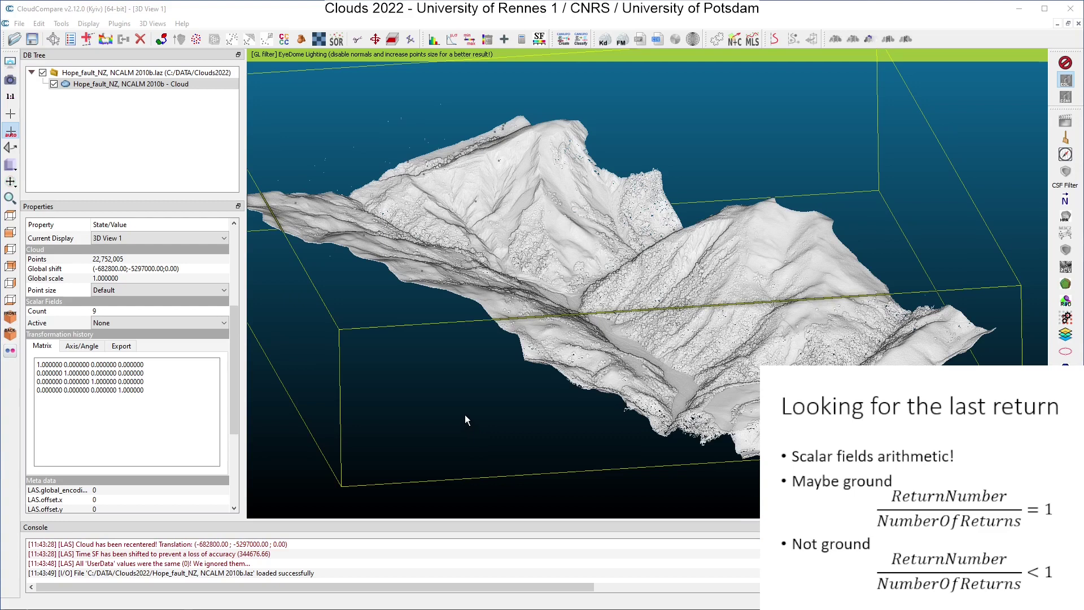
click(225, 289)
click(225, 289)
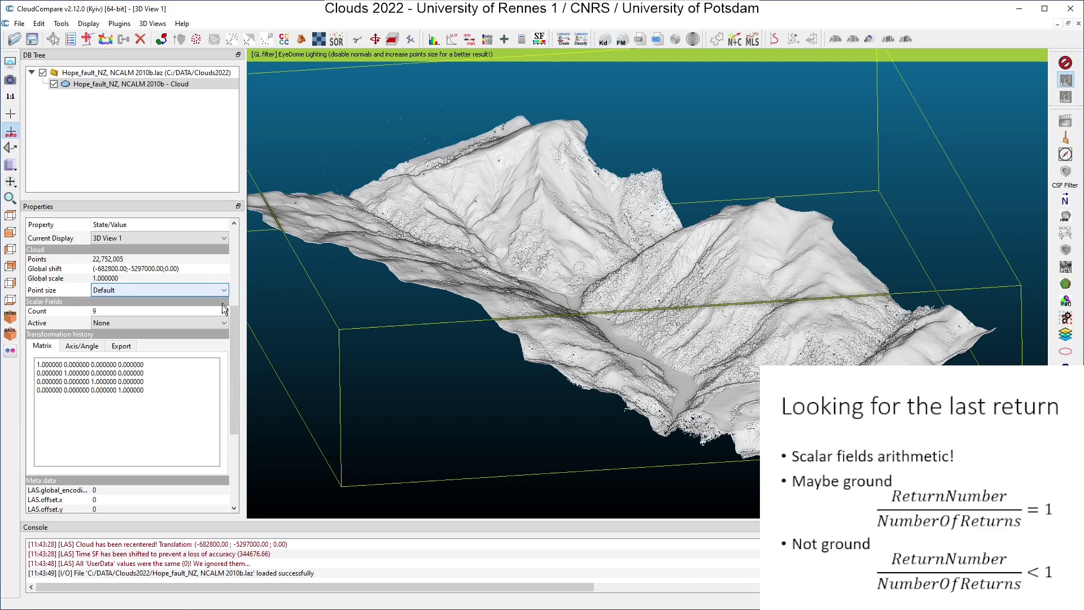
click(223, 326)
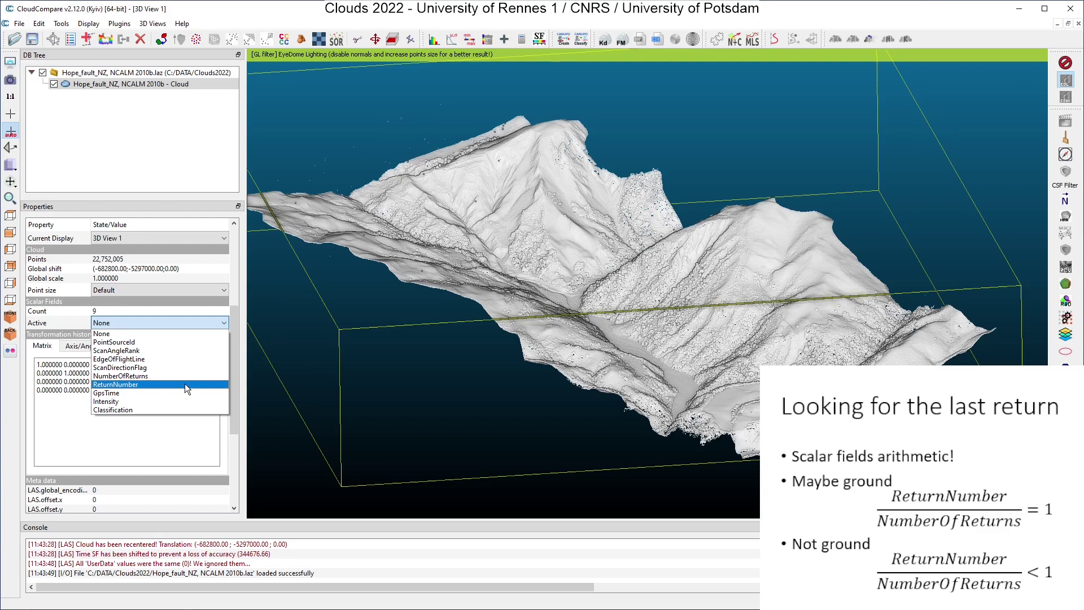
click(384, 18)
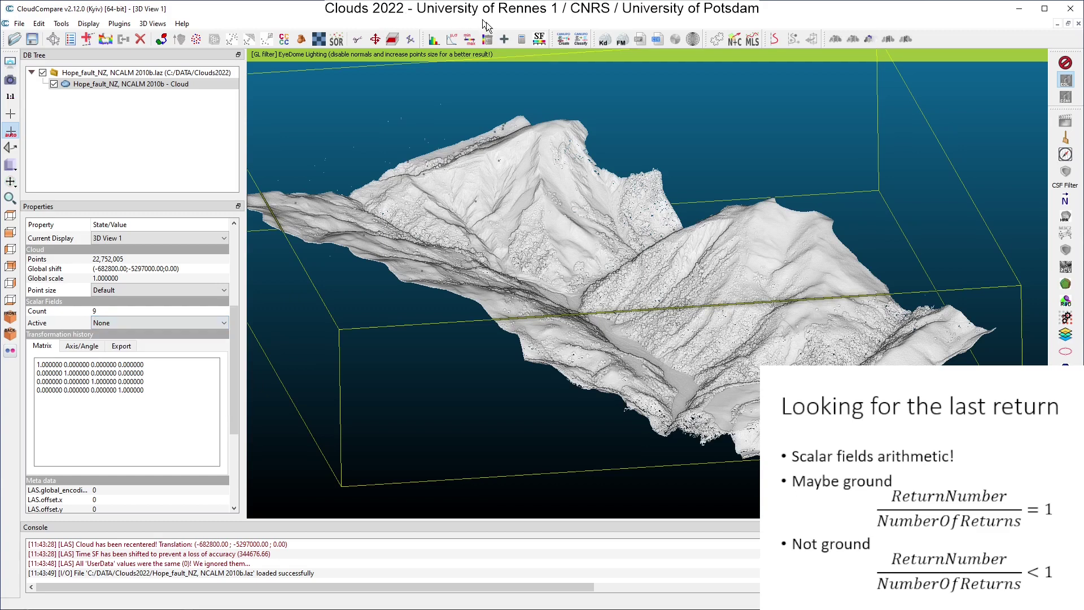
Step: Divide the ReturnNumber scalar field by NumberOfReturns with scalar field arithmetic, keeping the result as a new scalar field
click(522, 39)
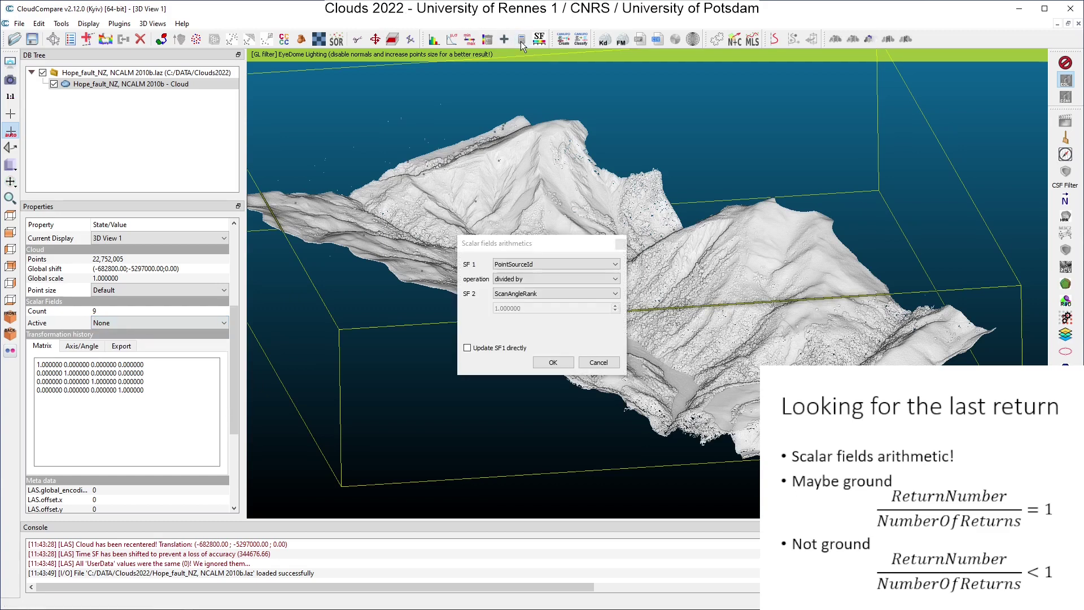
click(543, 263)
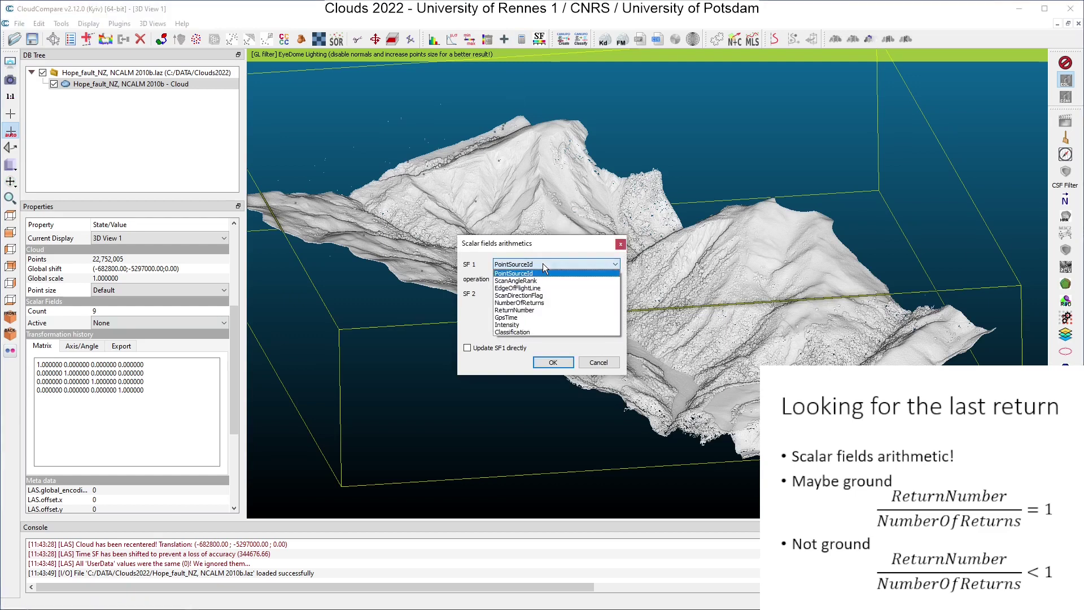
click(531, 310)
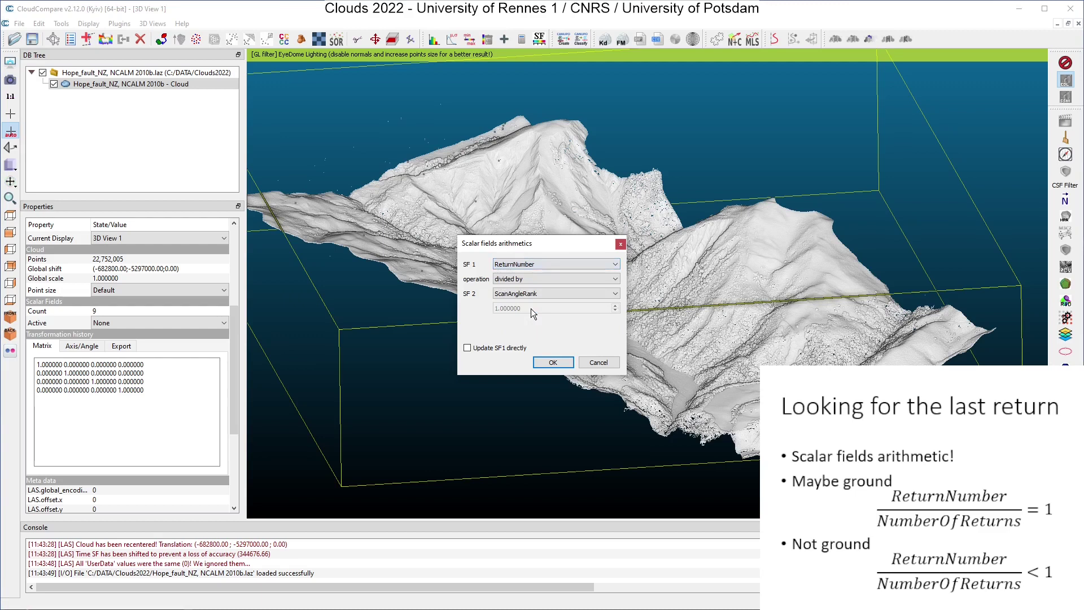
click(534, 277)
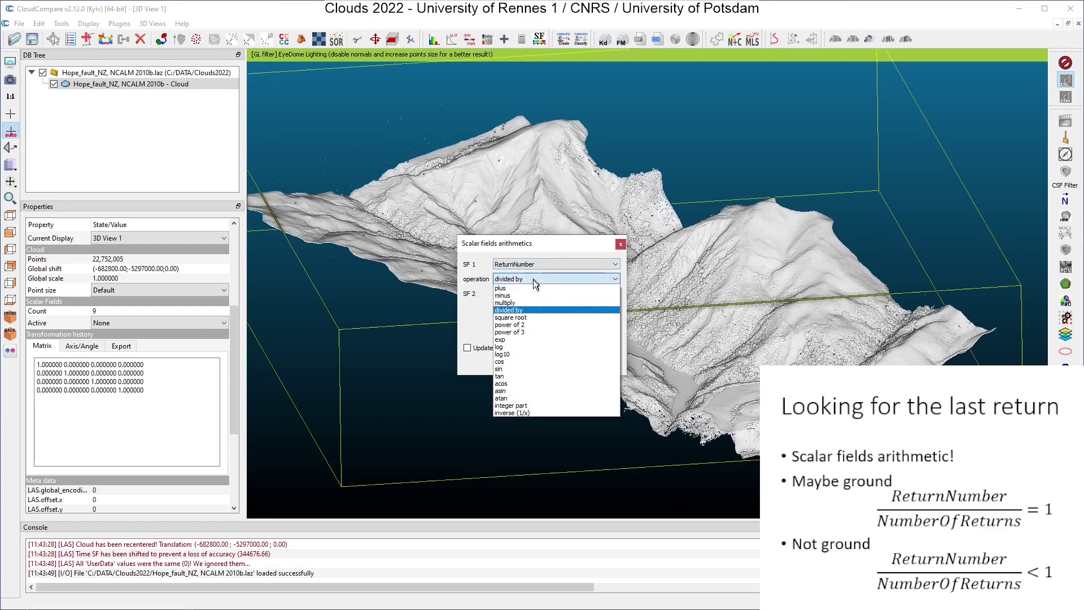
click(533, 310)
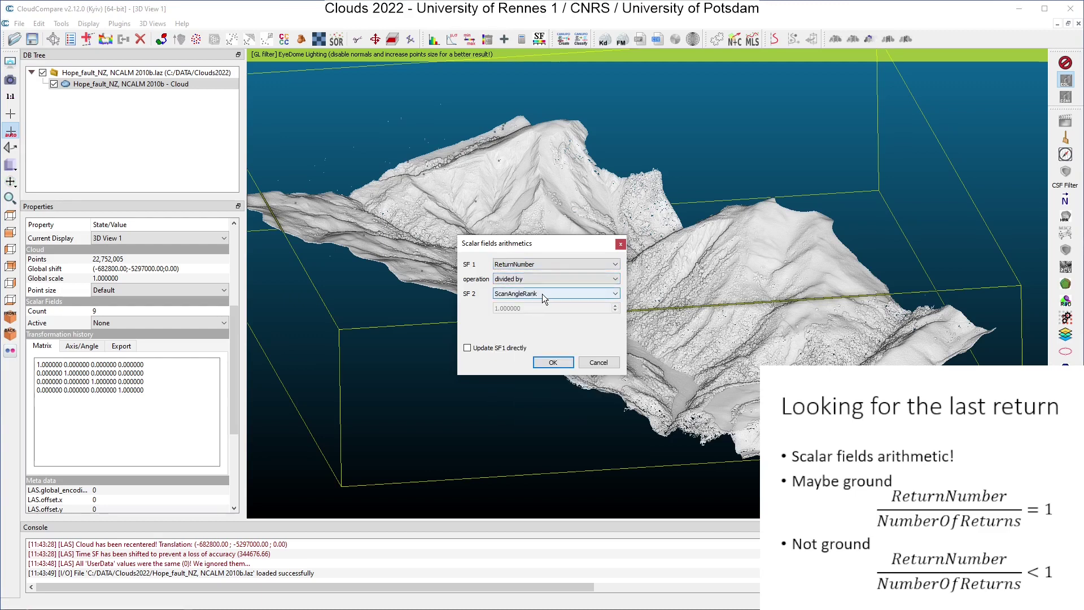
click(543, 293)
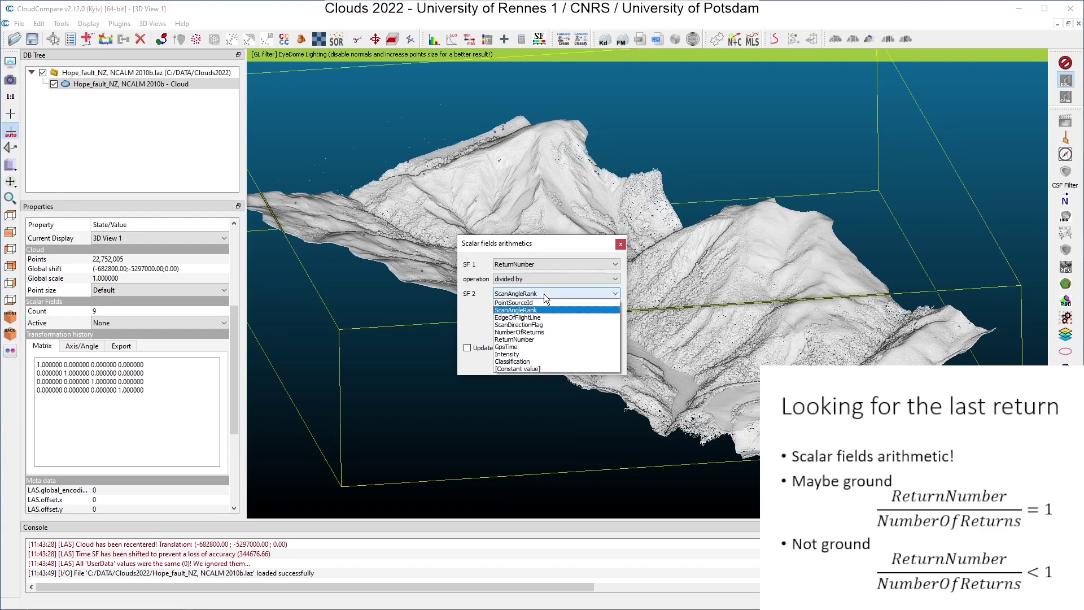
click(535, 332)
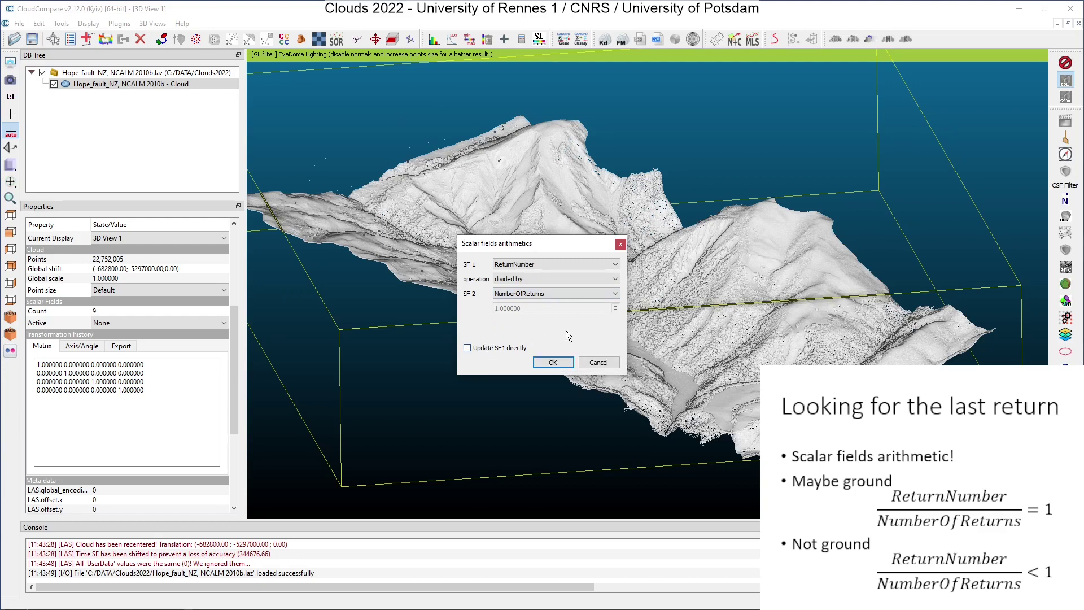
click(554, 362)
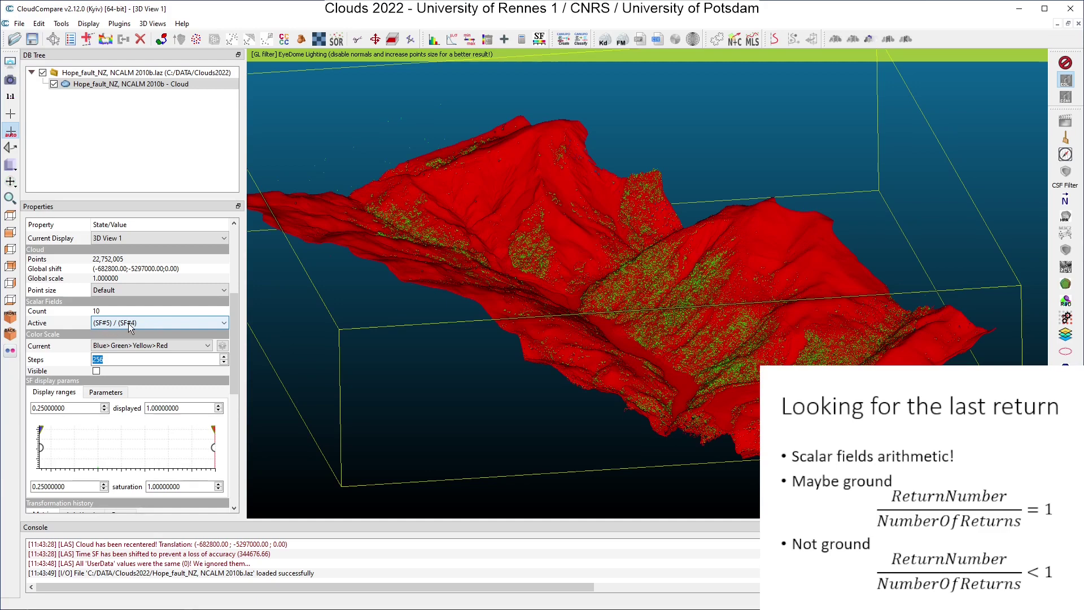
Step: Restrict the return ratio's displayed range to about 0.95–1, hide the out-of-range points and inspect the remaining terrain
drag(43, 452, 207, 459)
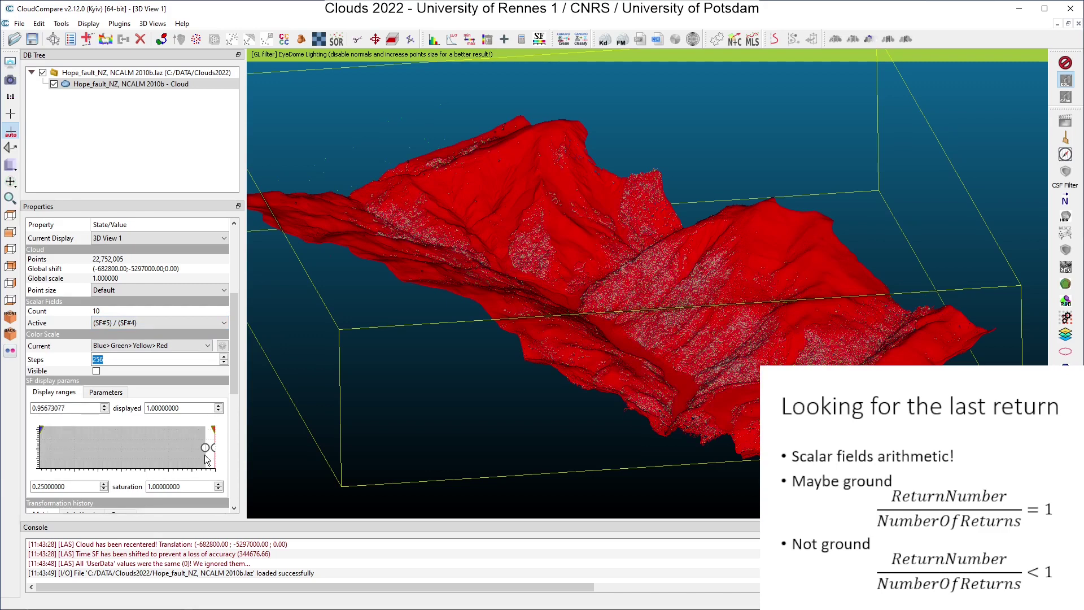
click(105, 392)
click(37, 410)
click(50, 394)
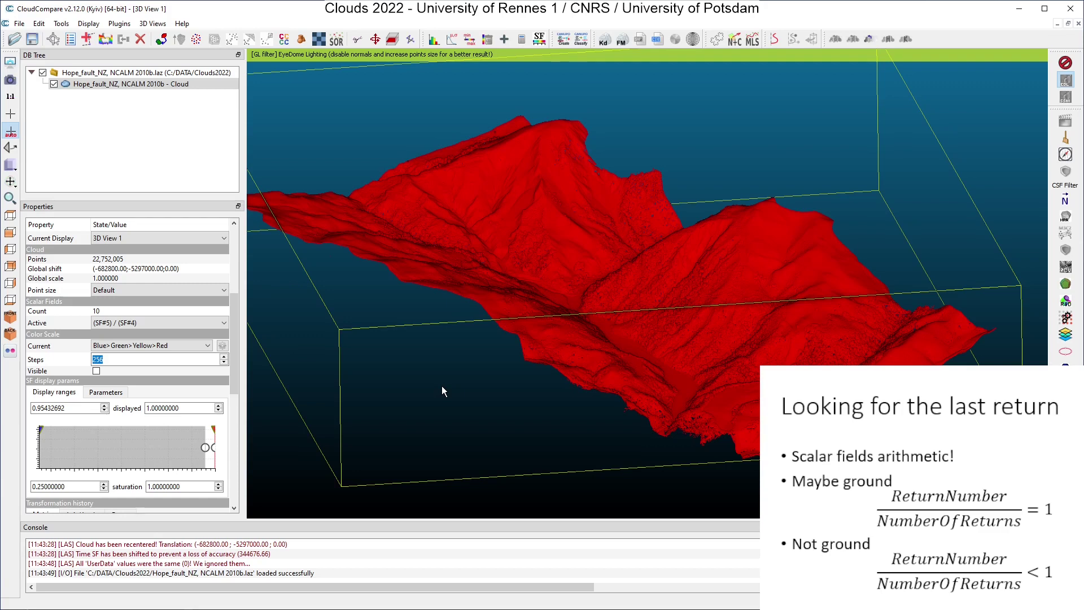
drag(533, 385, 541, 293)
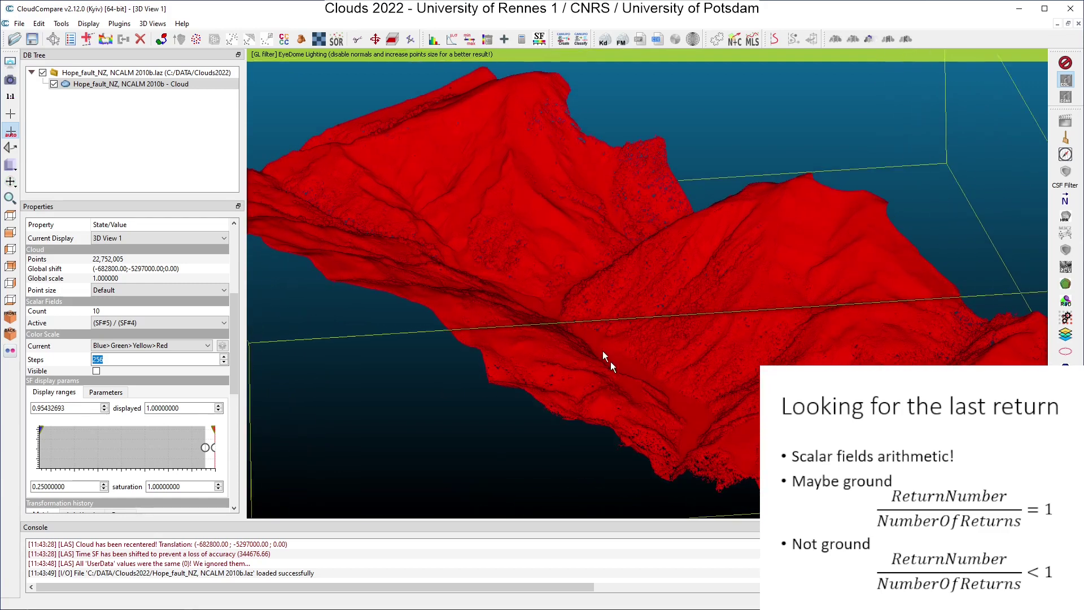
drag(650, 381, 639, 271)
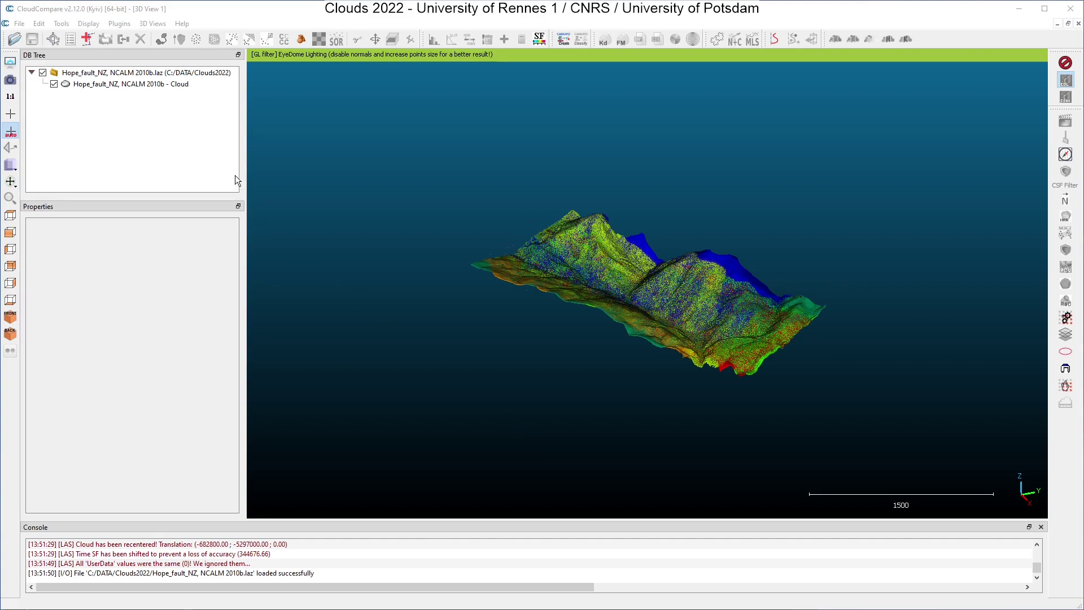
Step: Subsample the full Hope fault cloud with the Random method to 2000000 remaining points
click(121, 83)
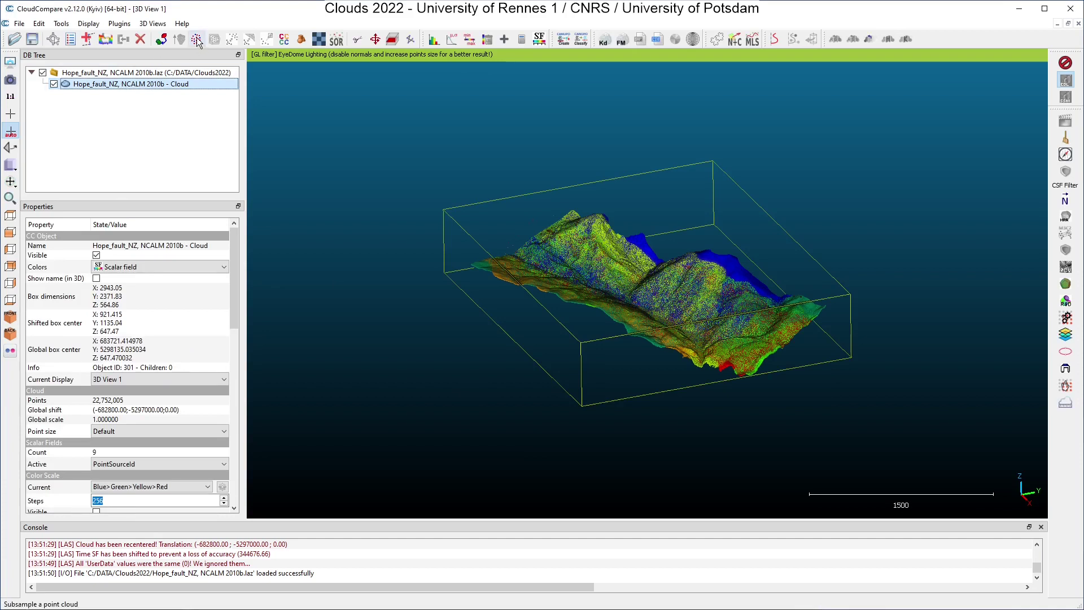
click(196, 40)
click(572, 231)
click(570, 239)
double_click(489, 277)
text(2)
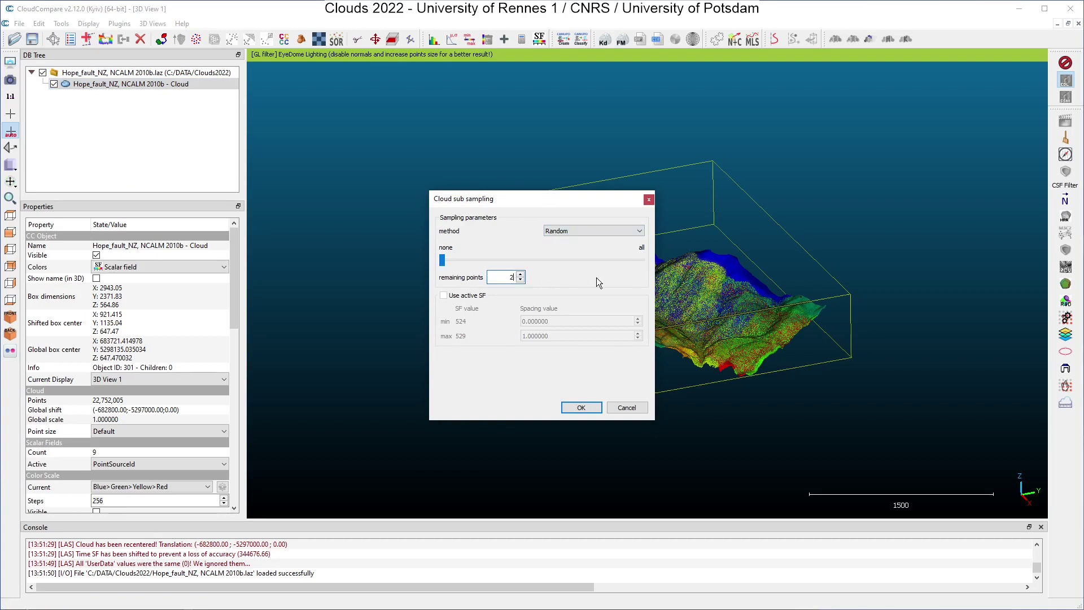
text(000000)
click(581, 407)
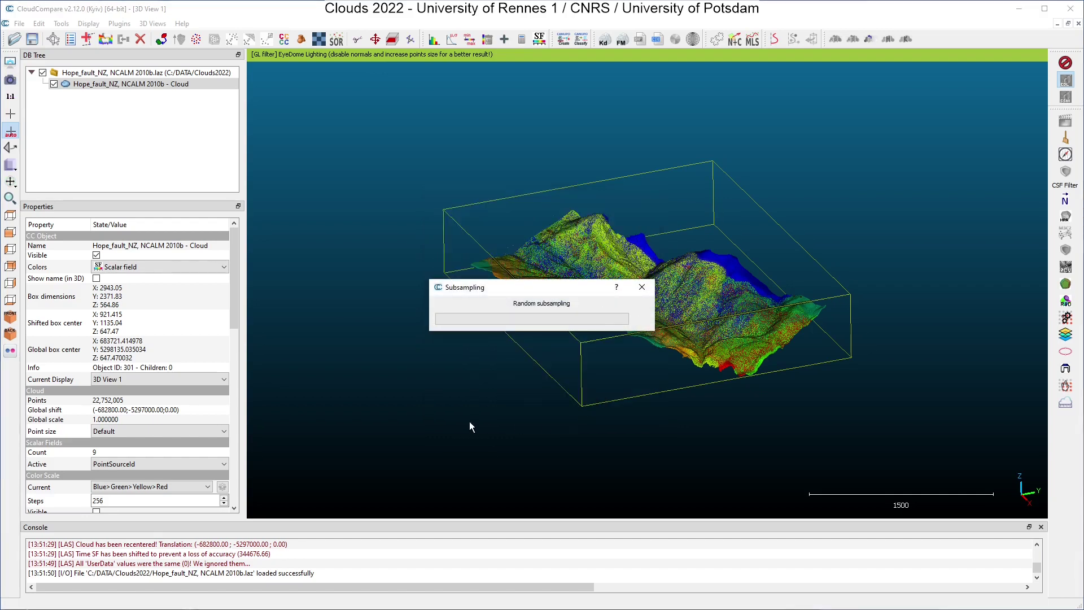
Step: Delete the Classification scalar field from the original, non-subsampled cloud
click(135, 84)
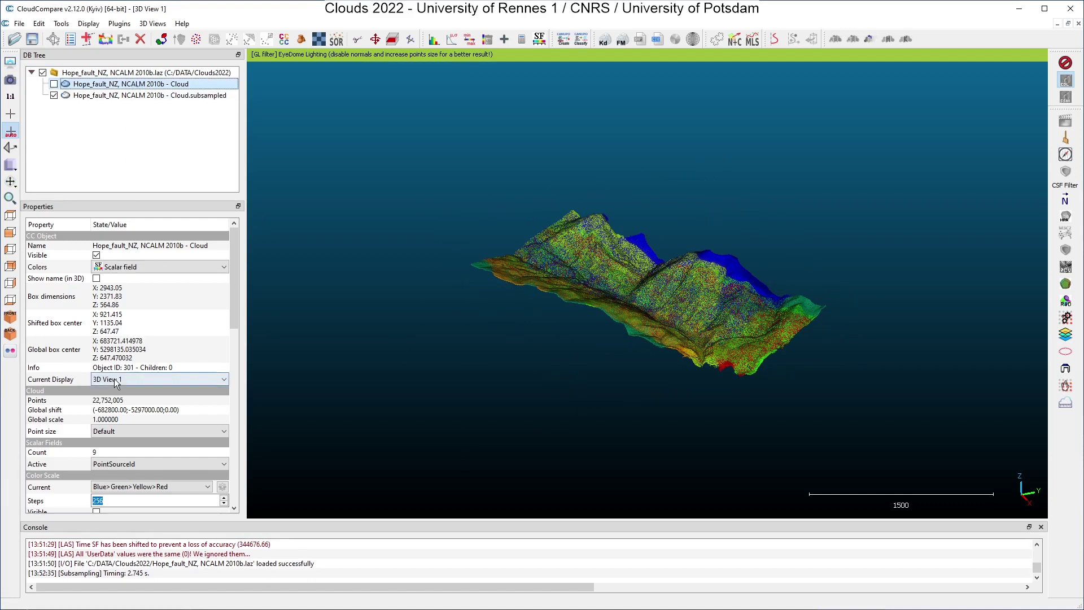
click(132, 464)
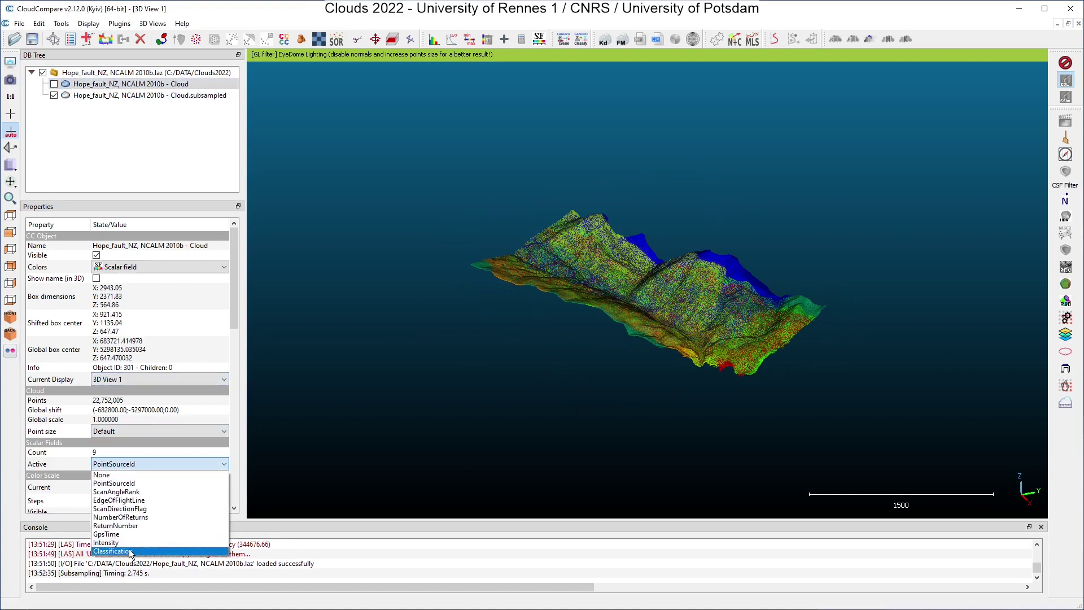
click(131, 551)
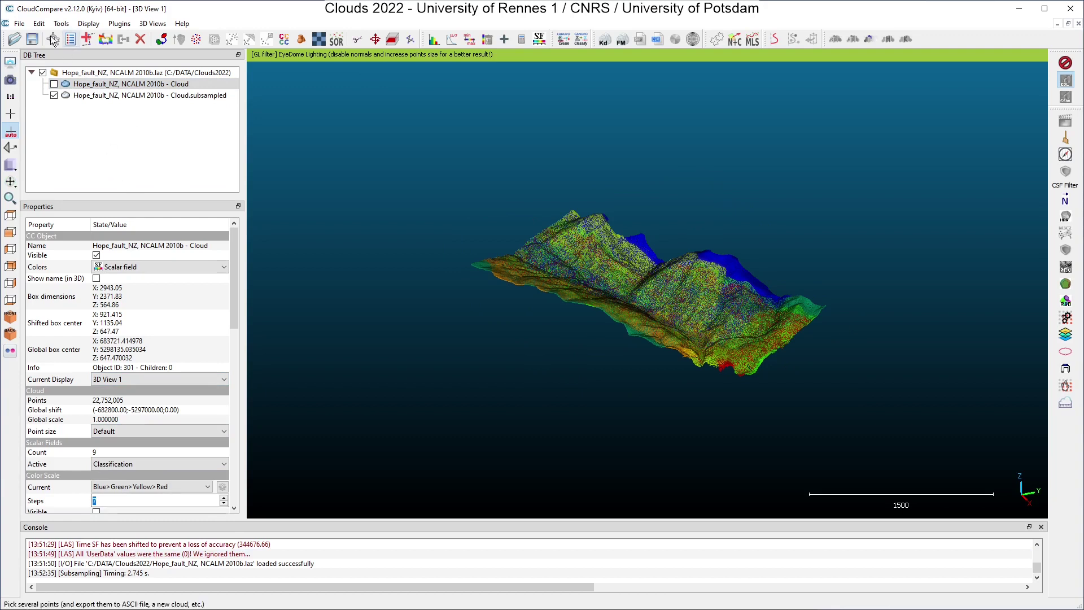
click(39, 24)
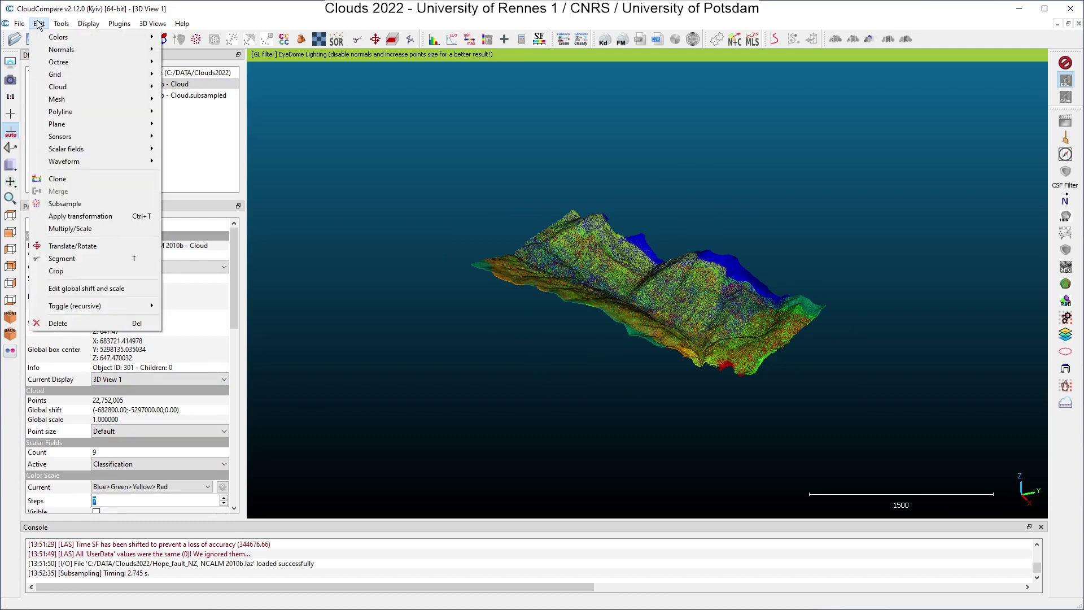
mouse_move(38, 150)
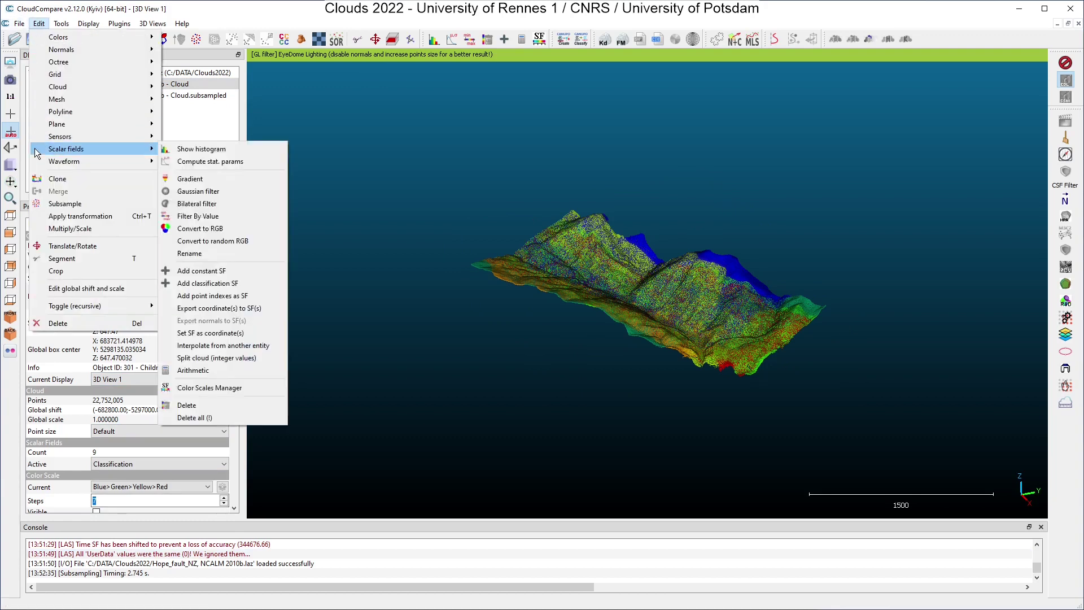
click(227, 408)
Step: Rename the original, non-subsampled Hope fault cloud as "not classified"
double_click(125, 84)
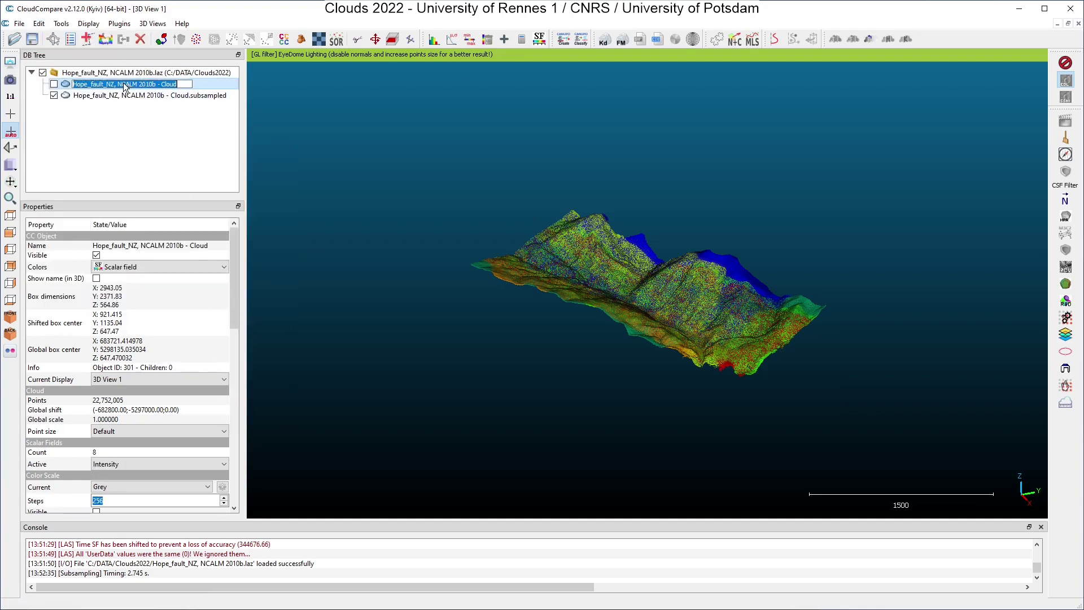
text(not classified)
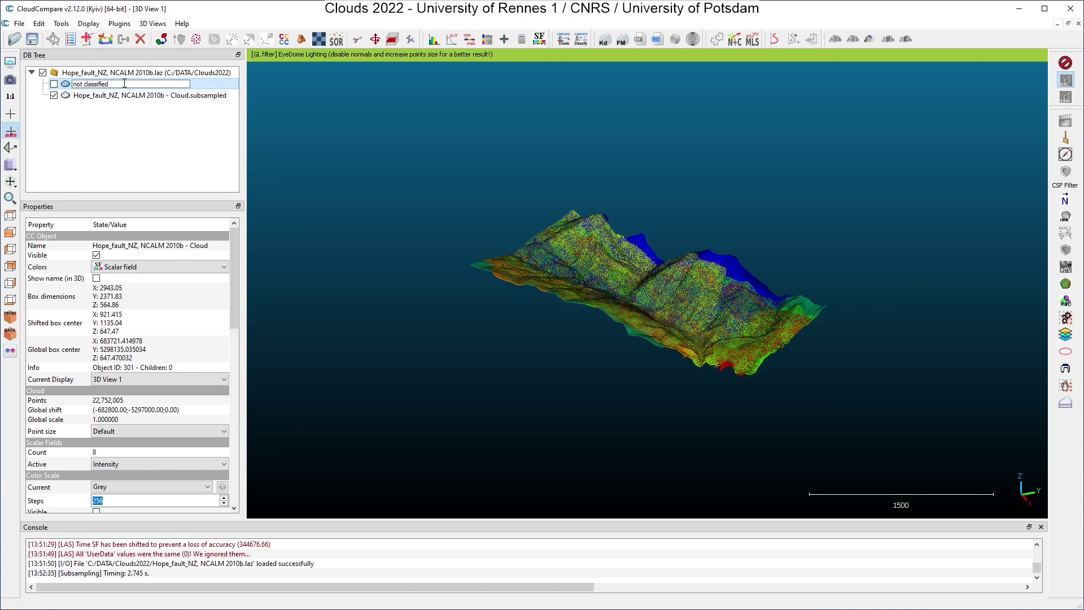
click(124, 128)
Step: Rename the subsampled Hope fault cloud as "classified"
click(120, 96)
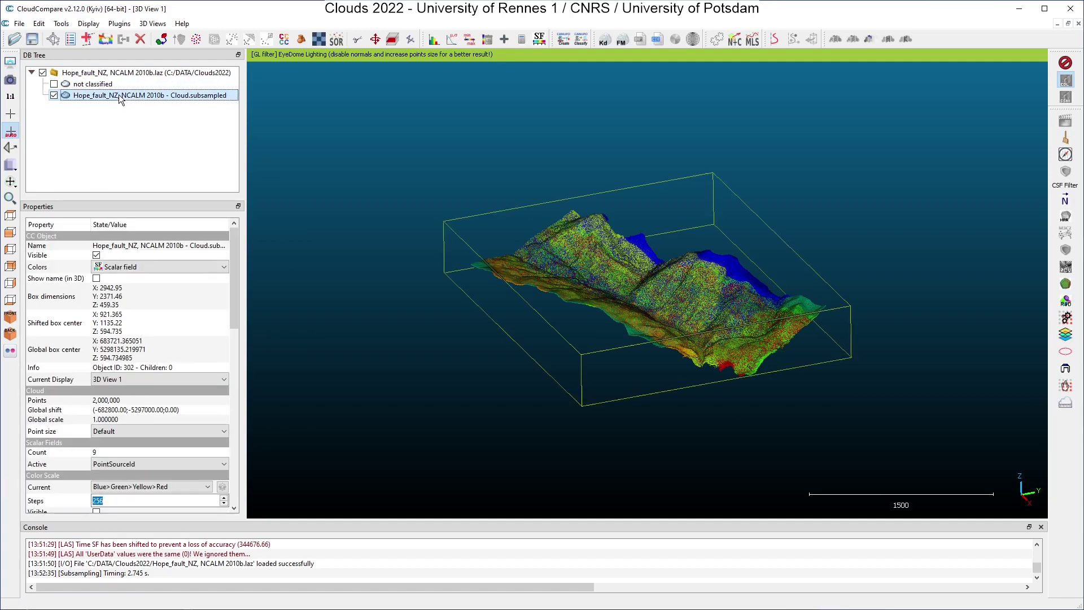
double_click(120, 96)
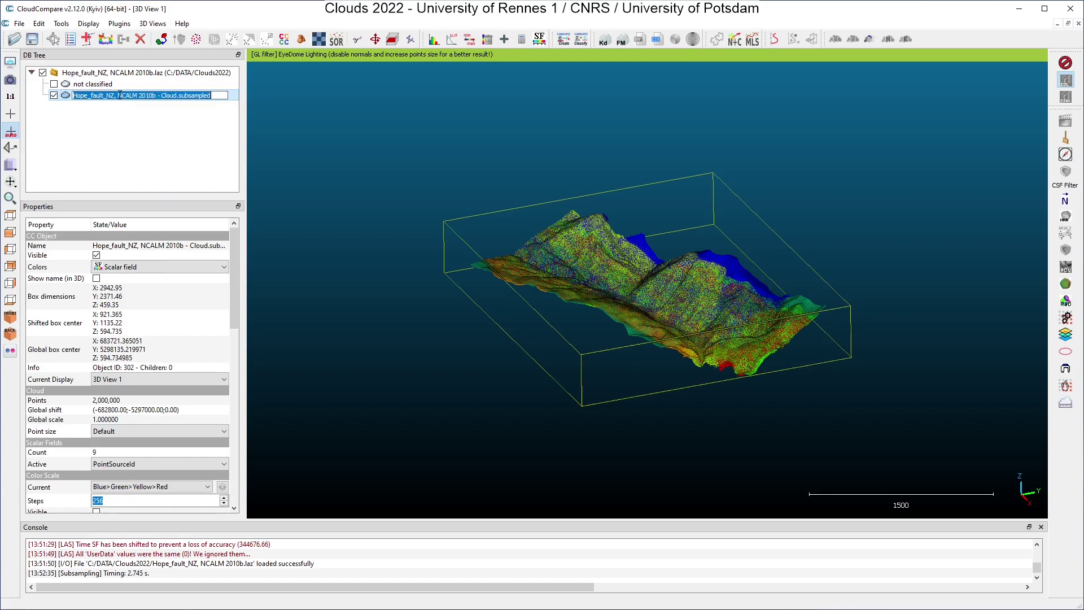
text(classified)
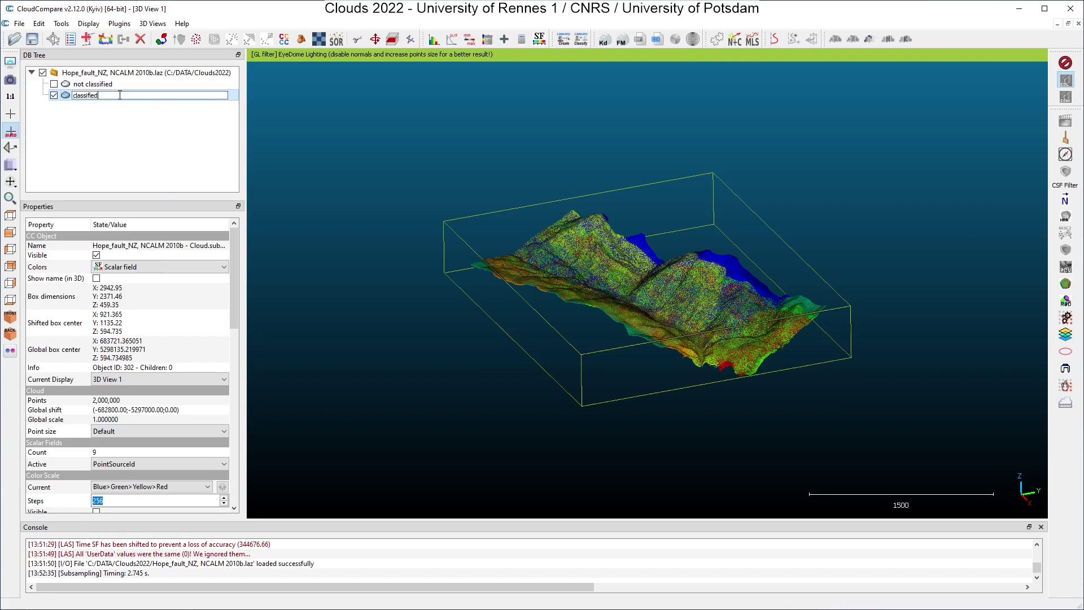
key(Return)
click(117, 131)
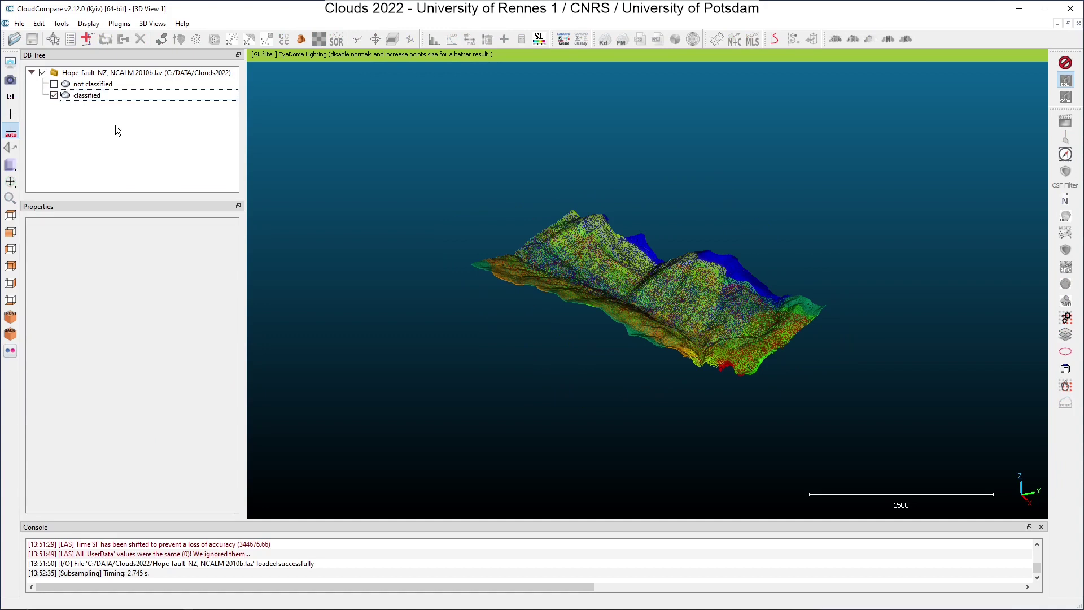
Step: Start a scalar field interpolation between the two clouds, with "classified" as source and "not classified" as destination
click(113, 84)
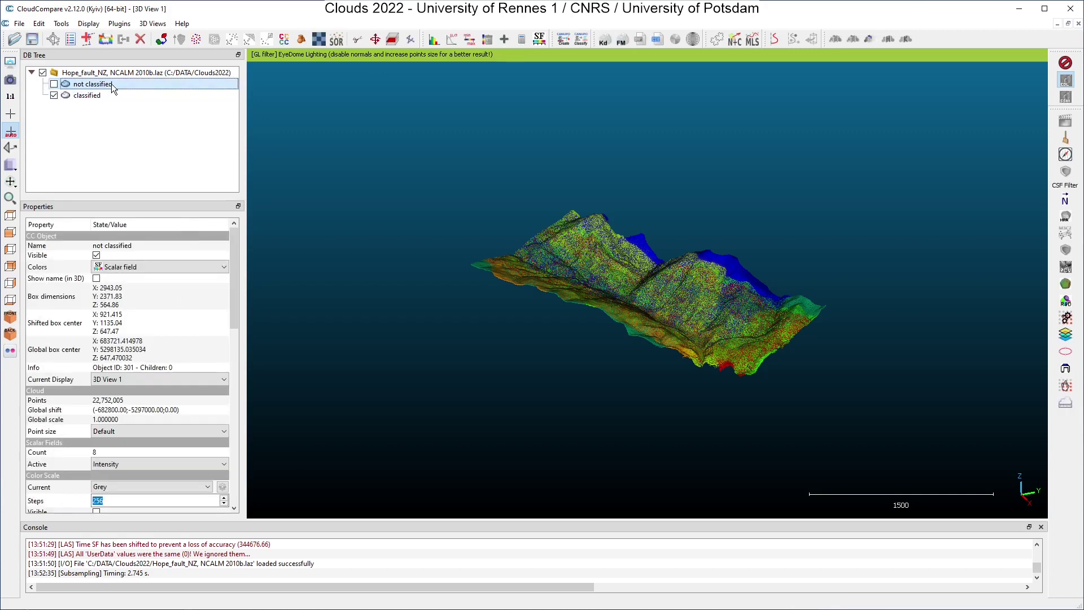
ctrl+click(90, 96)
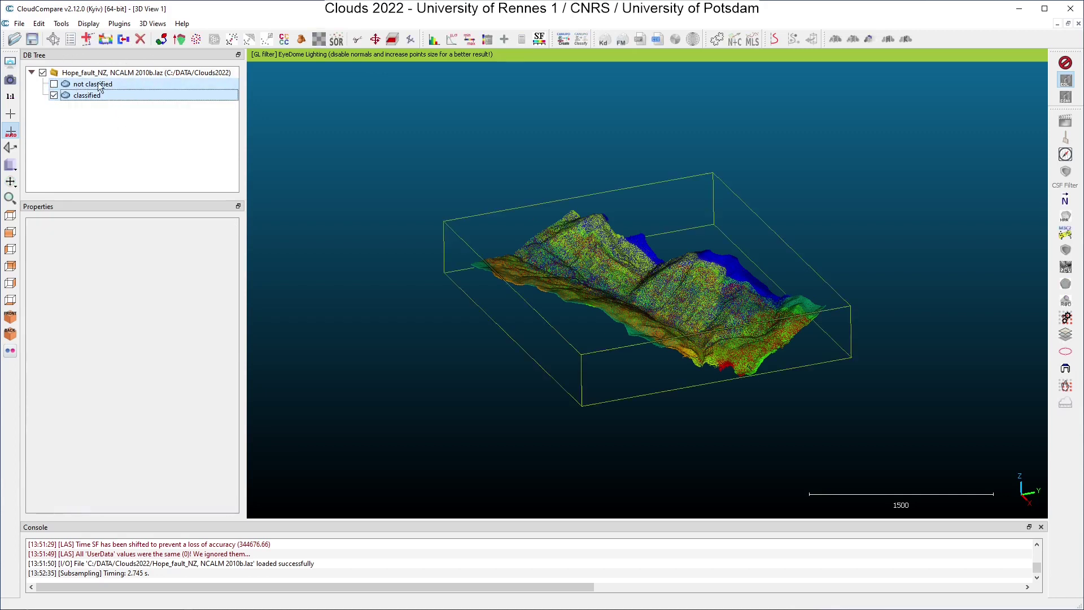
click(38, 25)
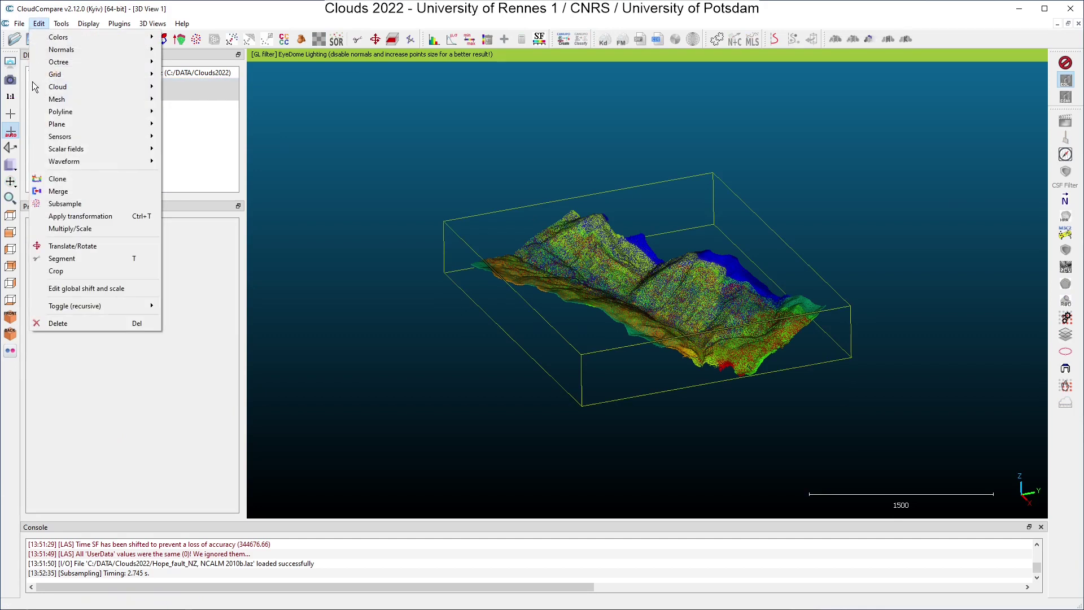
mouse_move(46, 153)
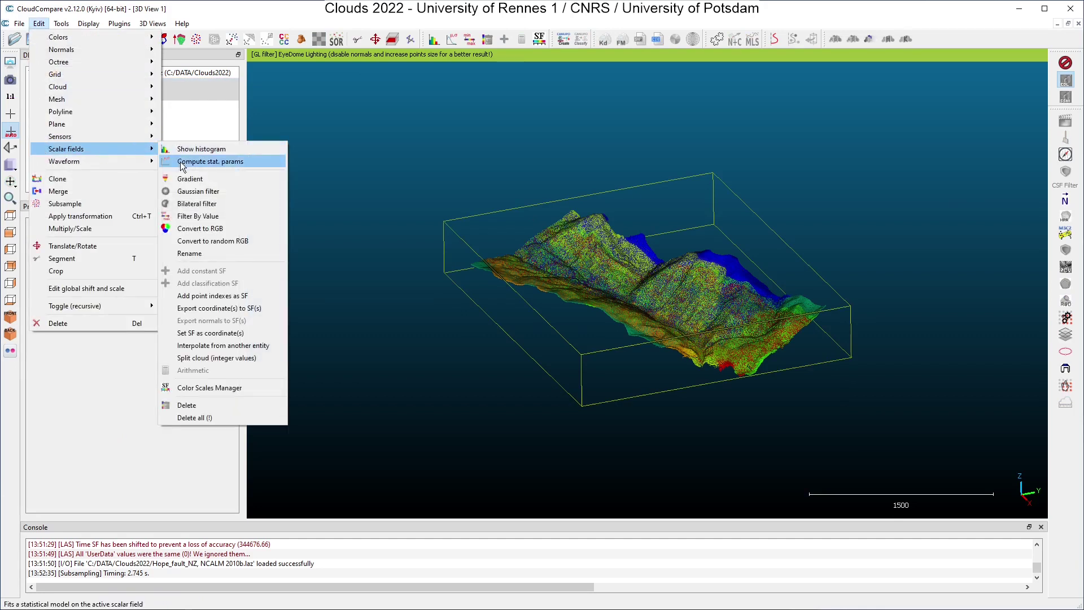
click(172, 345)
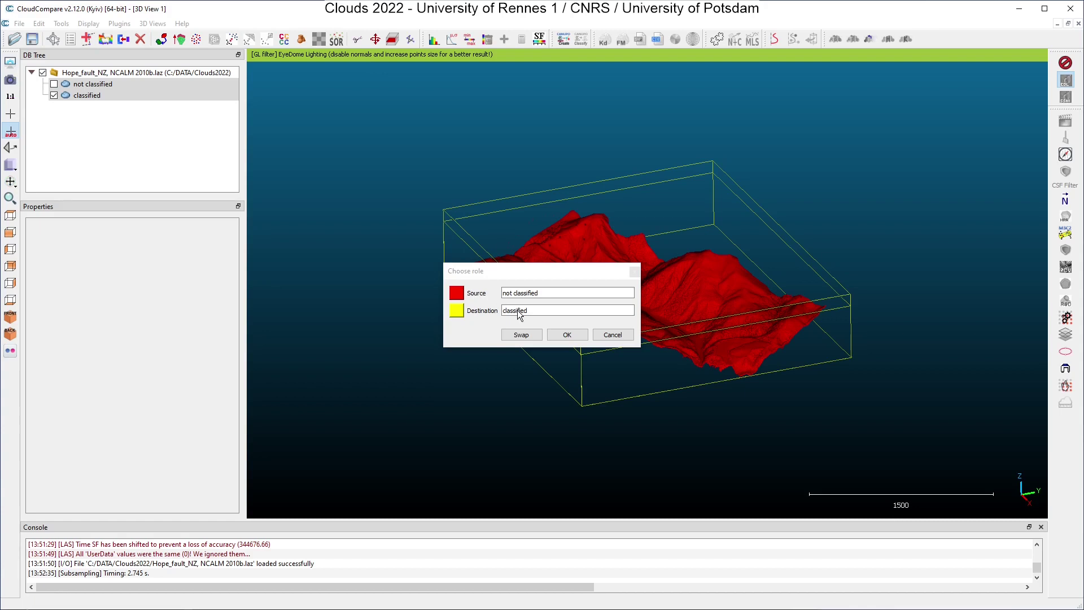
click(520, 336)
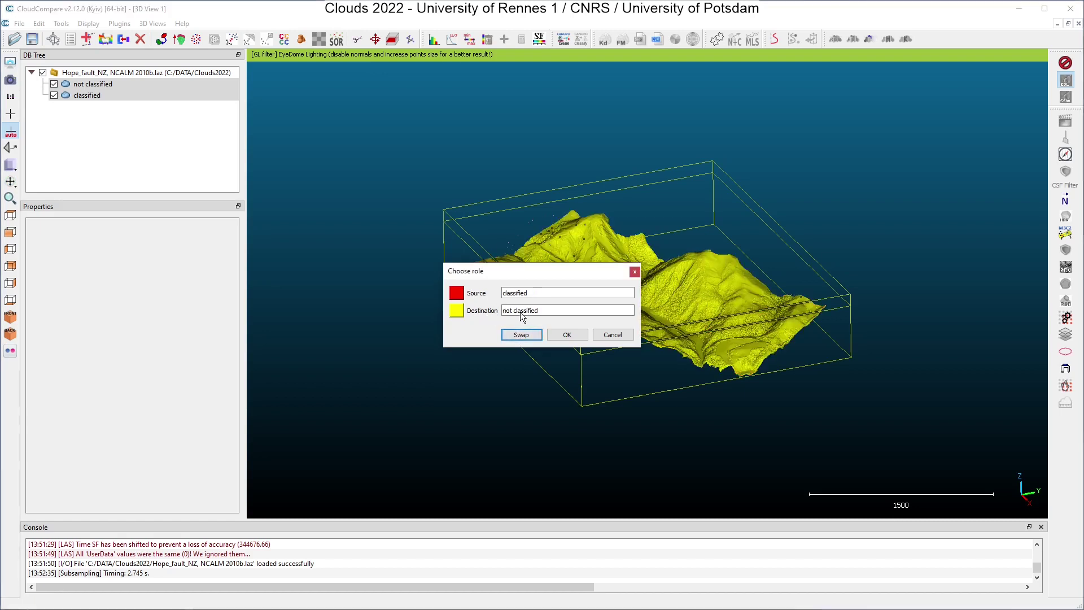
click(569, 334)
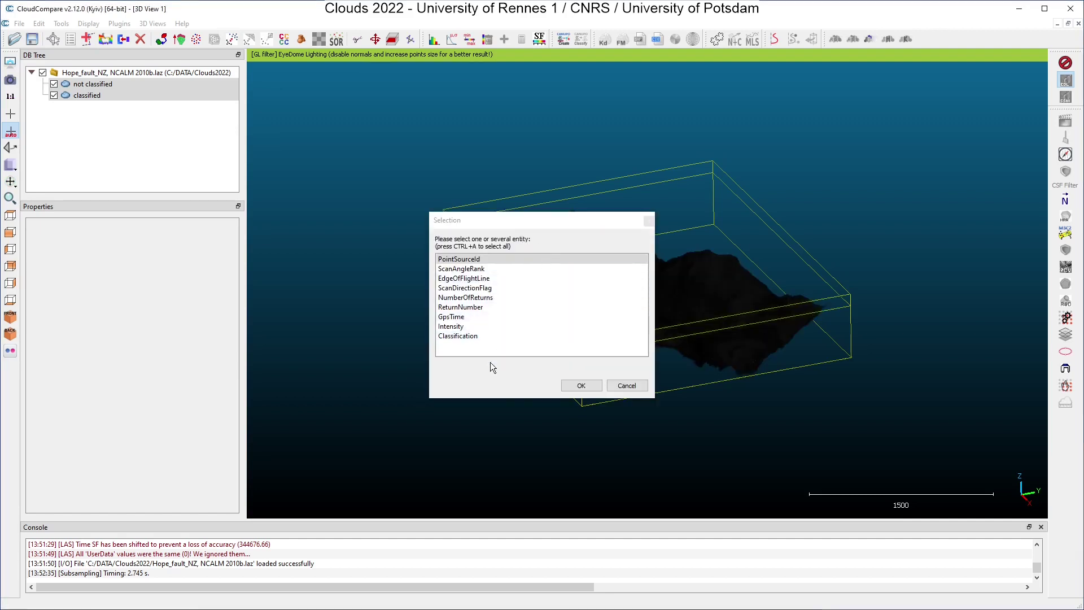
Step: Interpolate the Classification scalar field onto the destination cloud using nearest neighbor extraction
click(469, 338)
click(579, 386)
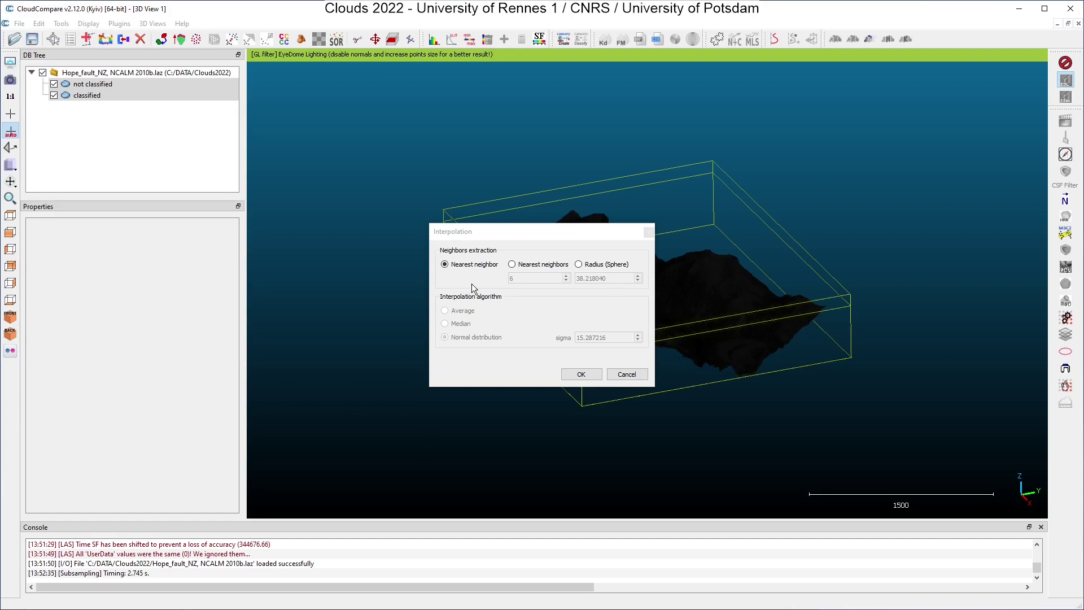
click(567, 376)
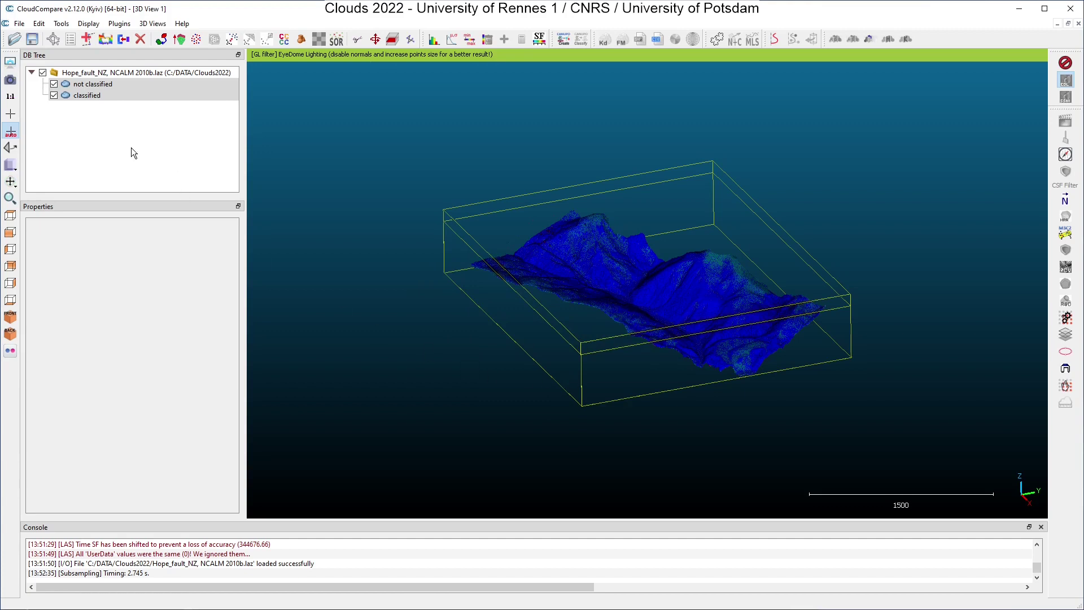
Step: Examine which scalar fields are available on the "not classified" cloud
click(86, 85)
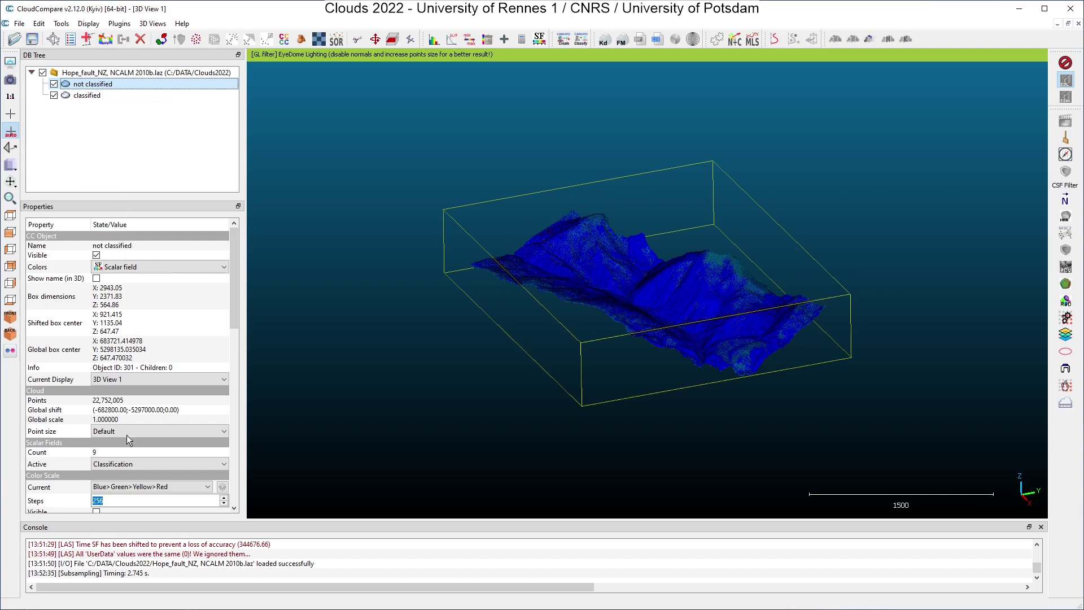
click(137, 462)
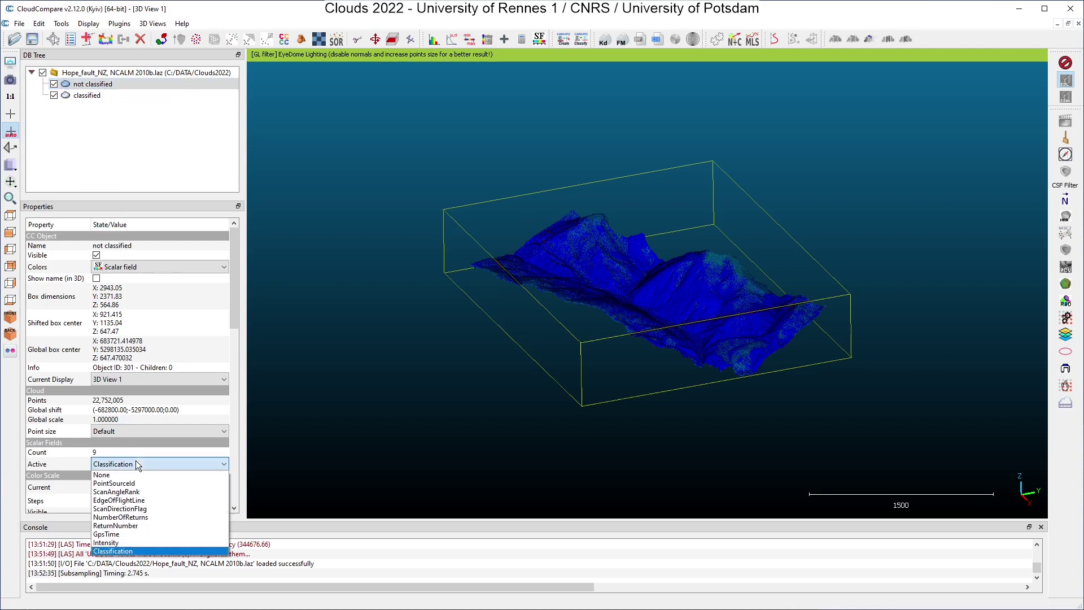